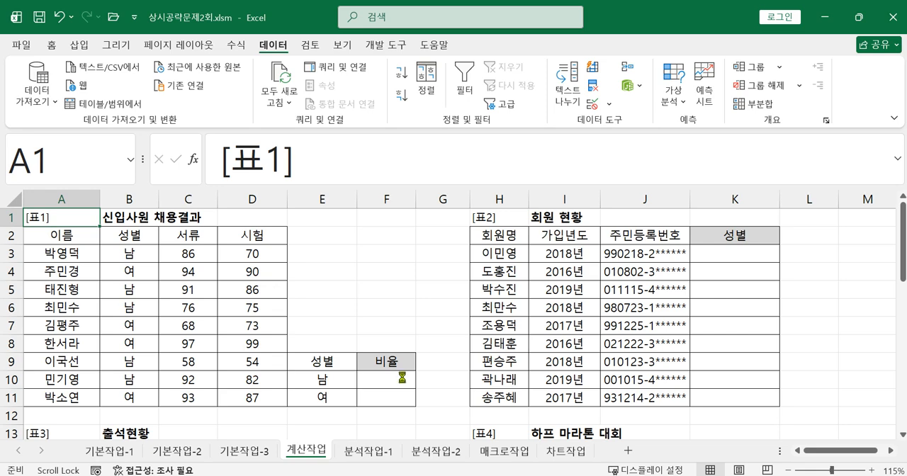
Switch to the Photos app and read the exam task on the ratio cells F10:F11 of 표1, including the required functions.
{"action": "left_click", "coordinate": [379, 403]}
{"action": "left_click", "coordinate": [378, 424]}
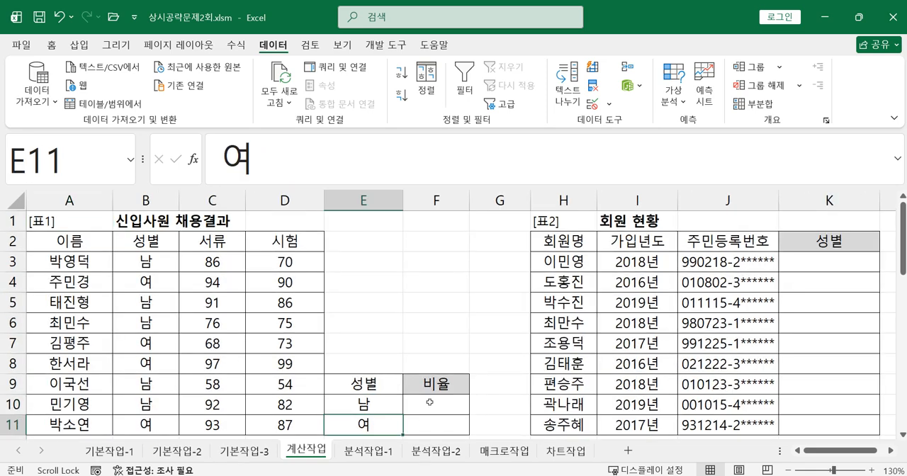
{"action": "left_click", "coordinate": [428, 404]}
{"action": "left_click", "coordinate": [424, 425]}
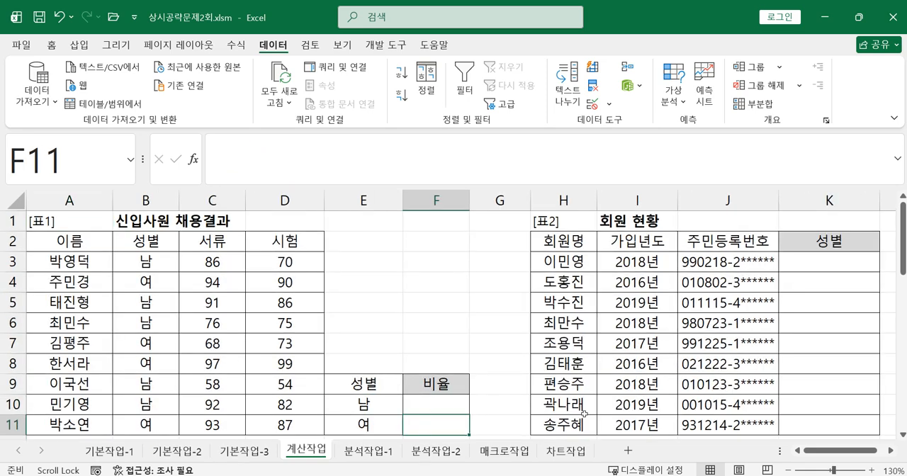
{"action": "key", "text": "alt+Tab"}
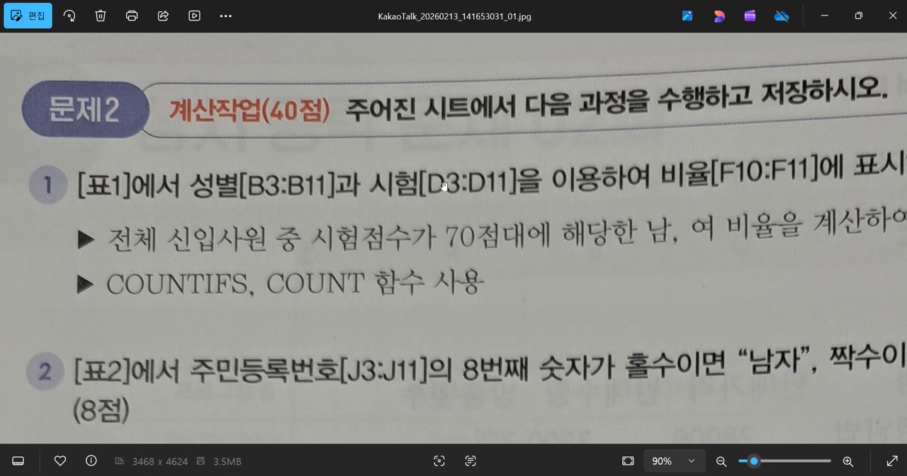
{"action": "left_click_drag", "start_coordinate": [720, 211], "coordinate": [685, 217]}
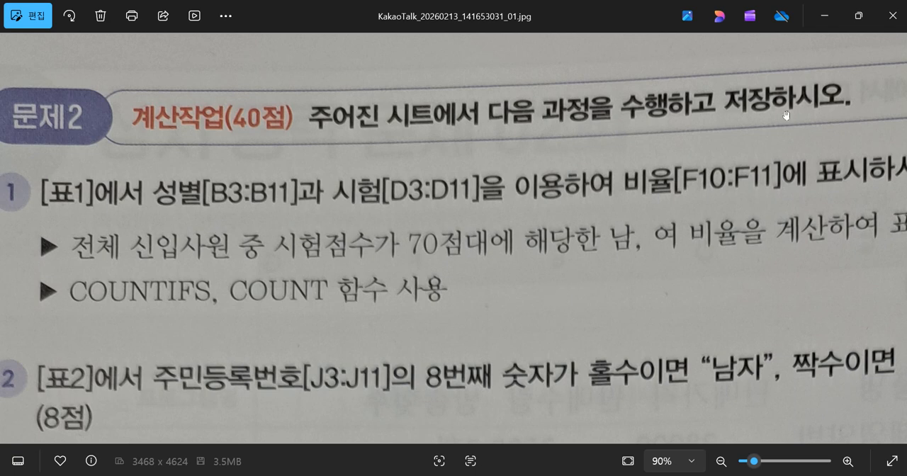
{"action": "left_click", "coordinate": [824, 17]}
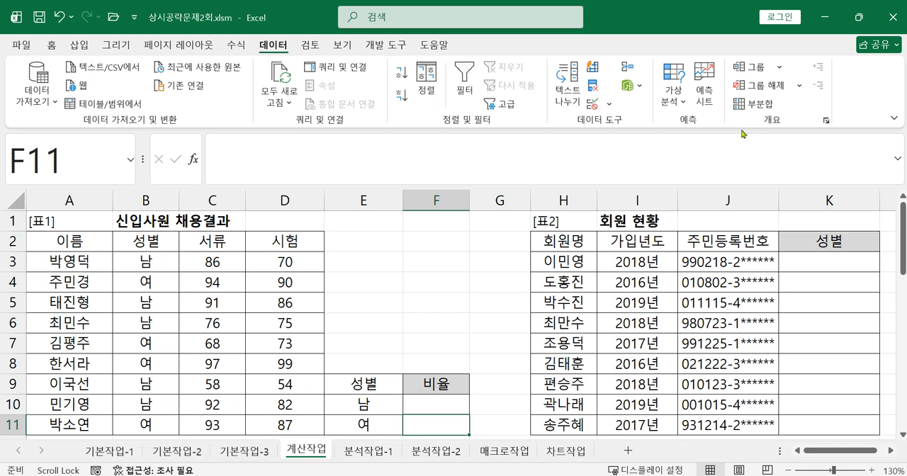
Start a COUNTIFS formula in cell F10 and open its function arguments.
{"action": "left_click", "coordinate": [427, 409]}
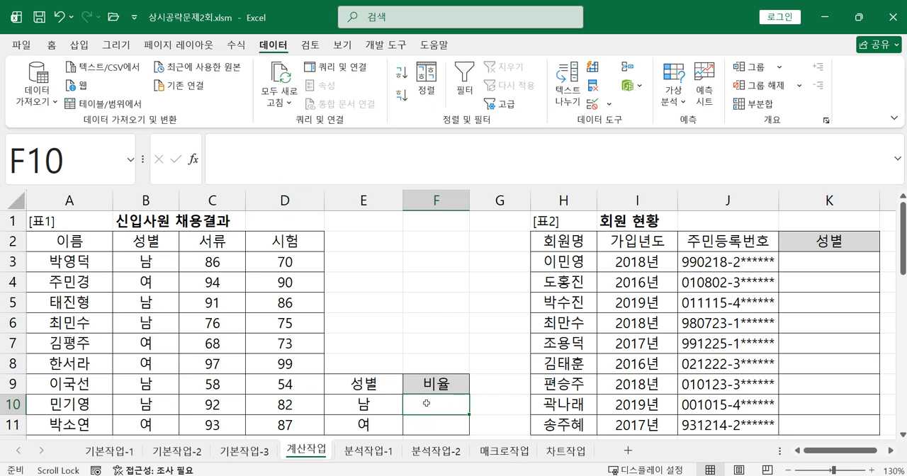
{"action": "left_click", "coordinate": [310, 160]}
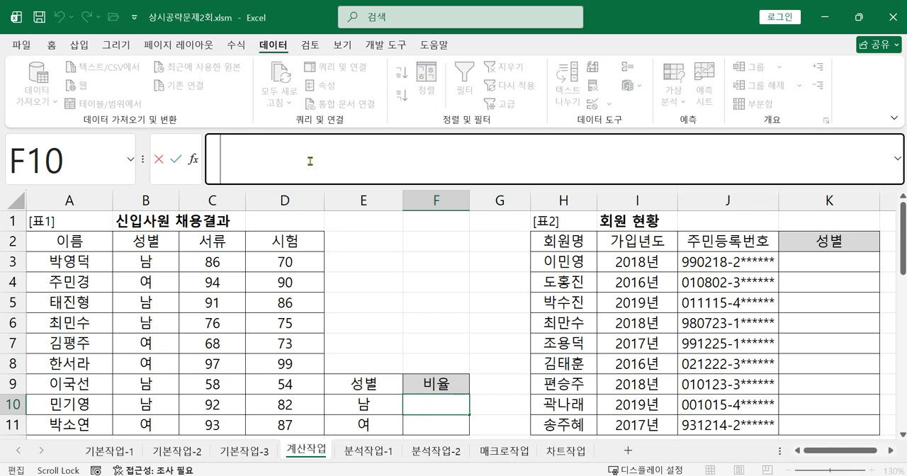
{"action": "type", "text": "=채ㅕ"}
{"action": "key", "text": "BackSpace"}
{"action": "key", "text": "BackSpace"}
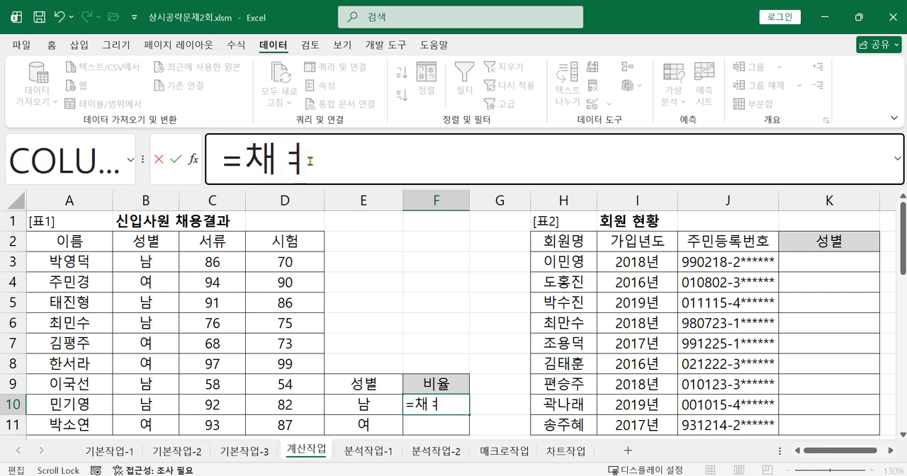
{"action": "type", "text": "cou"}
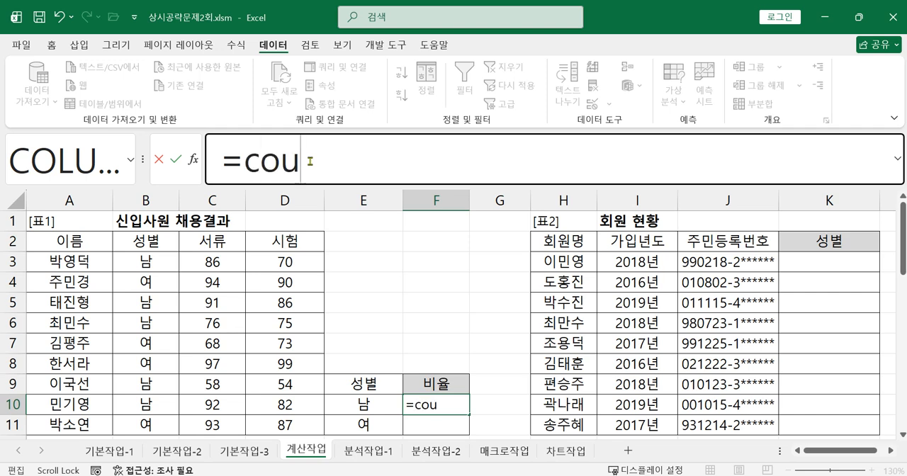
{"action": "type", "text": "n"}
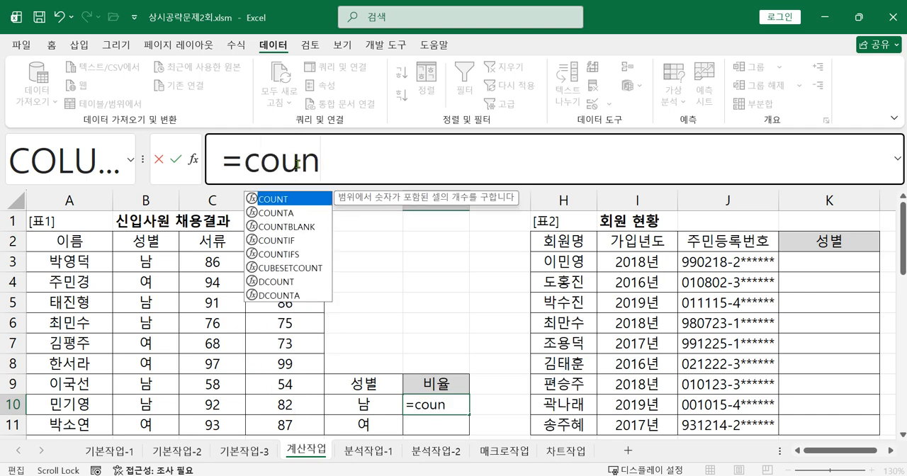
{"action": "double_click", "coordinate": [304, 257]}
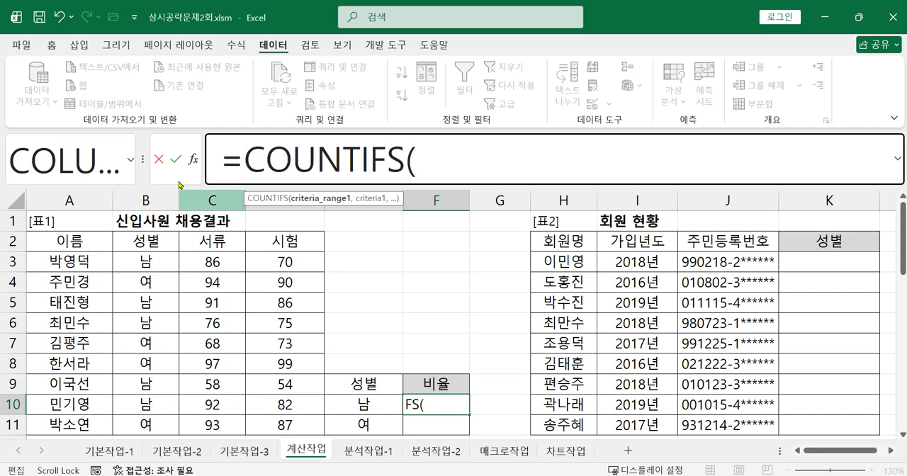
{"action": "left_click", "coordinate": [193, 161]}
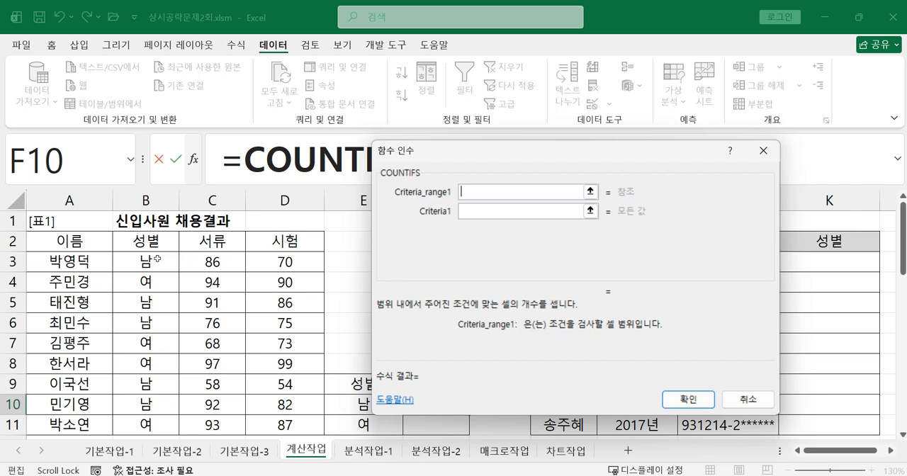
Set the first COUNTIFS condition to the absolute gender range $B$3:$B$11 with E10 as its criterion.
{"action": "left_click_drag", "start_coordinate": [156, 259], "coordinate": [153, 420]}
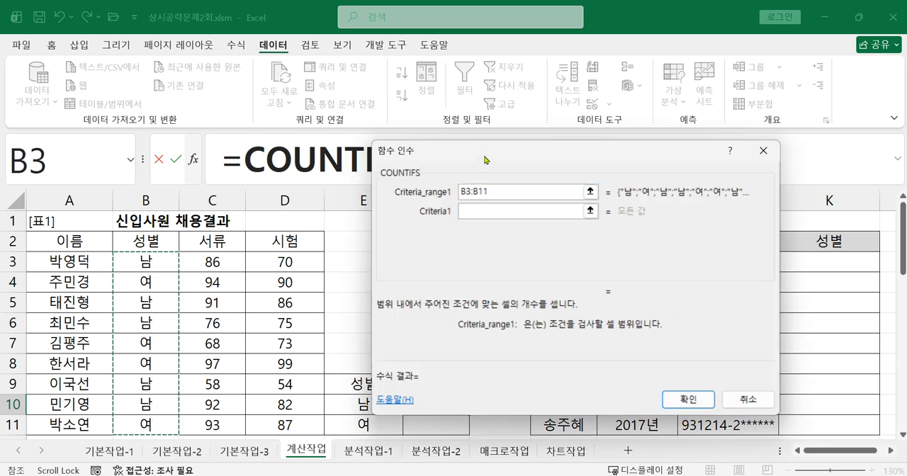
{"action": "left_click_drag", "start_coordinate": [486, 157], "coordinate": [603, 96]}
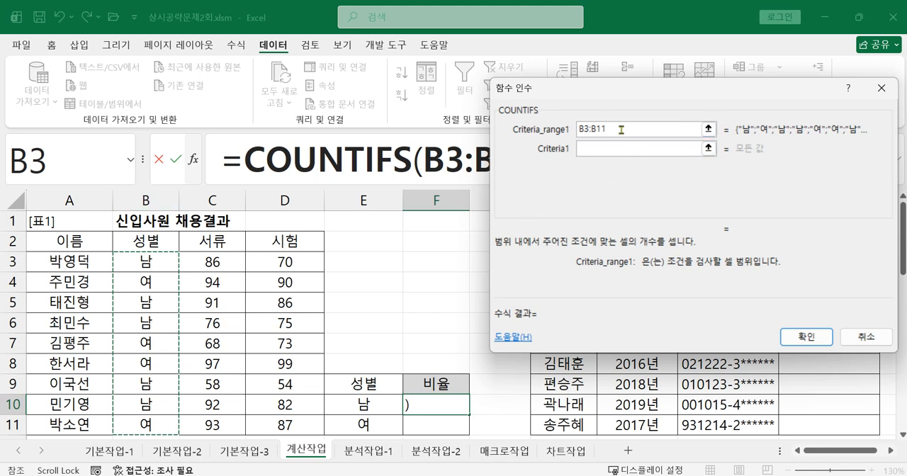
{"action": "left_click_drag", "start_coordinate": [620, 129], "coordinate": [547, 121]}
{"action": "key", "text": "F4"}
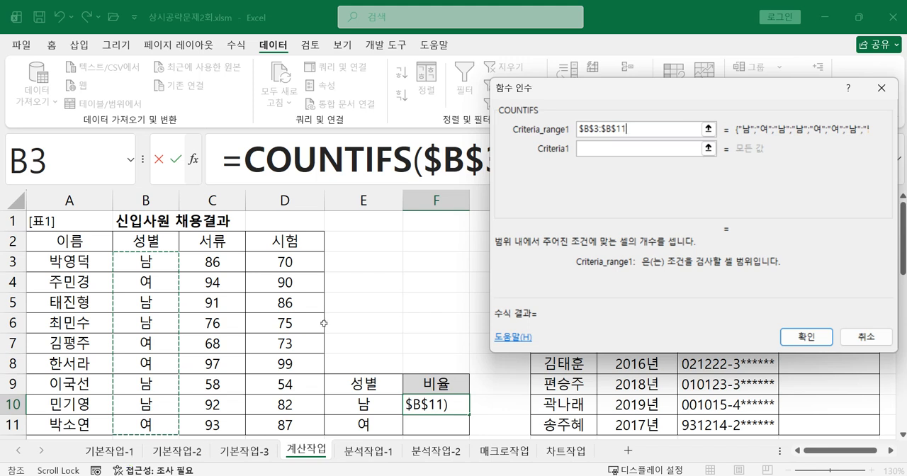
{"action": "left_click", "coordinate": [643, 146]}
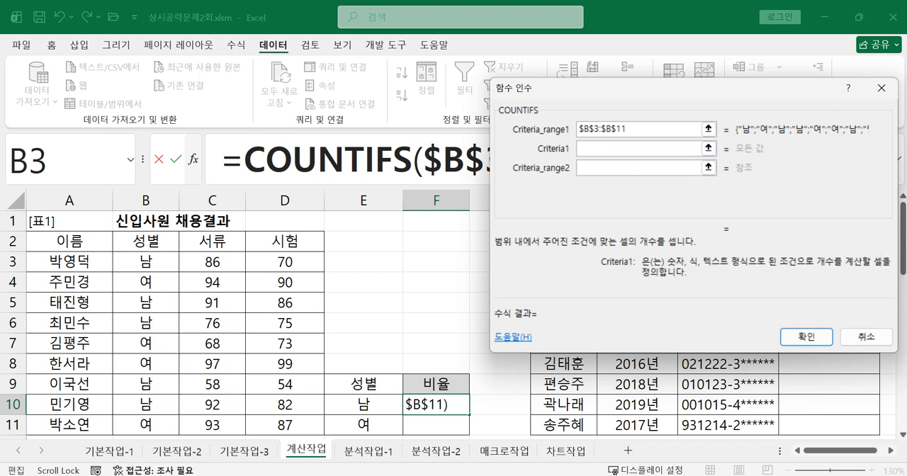
{"action": "left_click", "coordinate": [365, 405]}
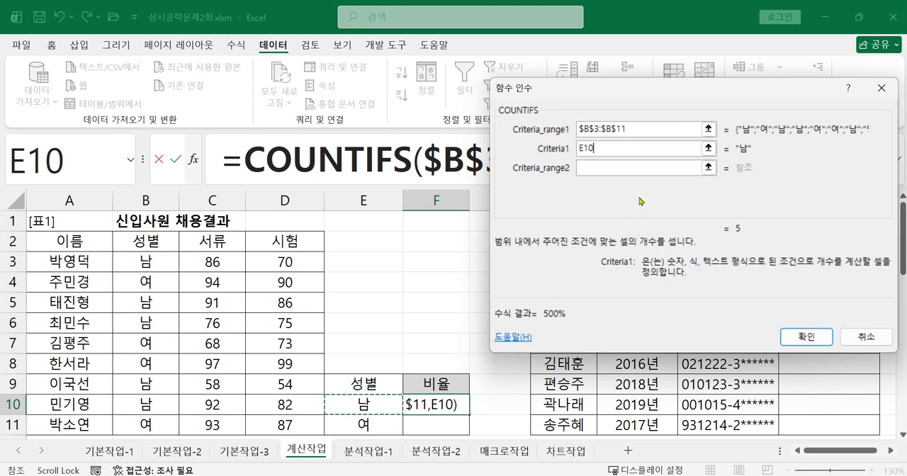
Set the second COUNTIFS condition to the absolute exam score range $D$3:$D$11 with the criterion >=70.
{"action": "left_click", "coordinate": [614, 169]}
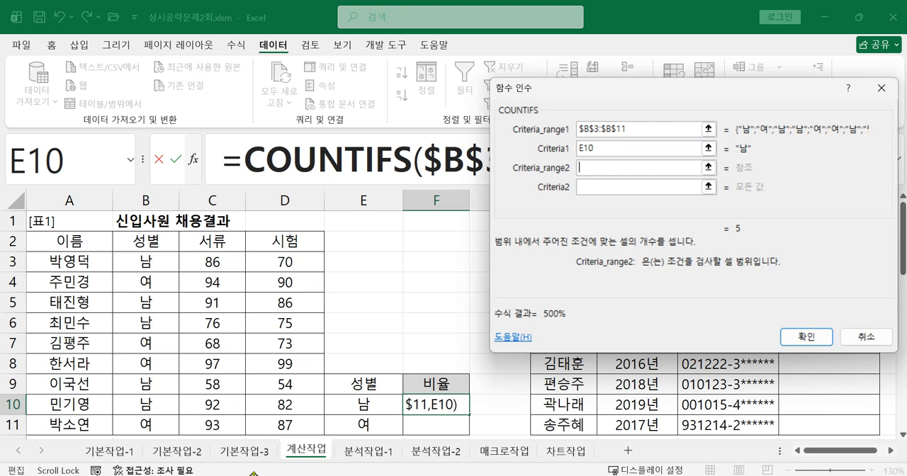
{"action": "left_click_drag", "start_coordinate": [282, 259], "coordinate": [296, 425]}
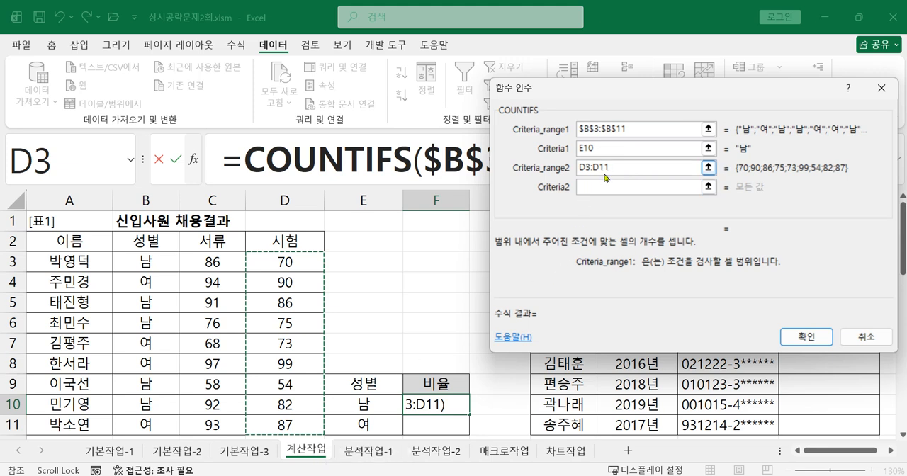
{"action": "left_click_drag", "start_coordinate": [611, 170], "coordinate": [542, 172]}
{"action": "key", "text": "F4"}
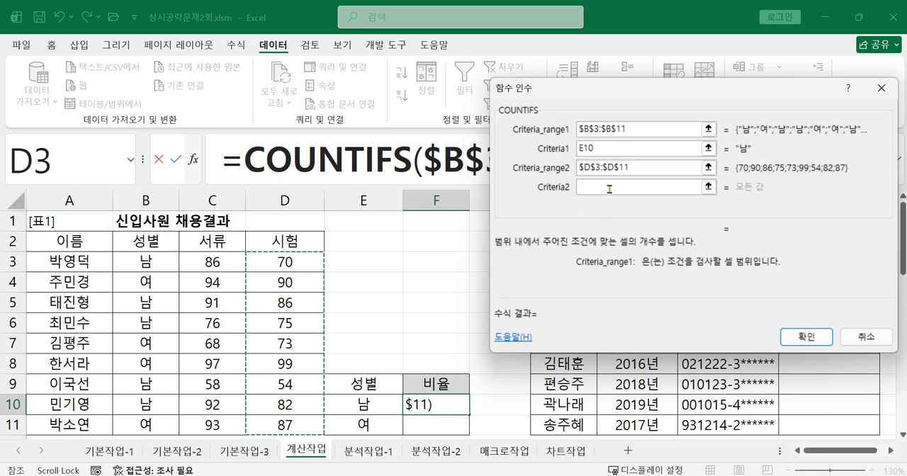
{"action": "left_click", "coordinate": [609, 188]}
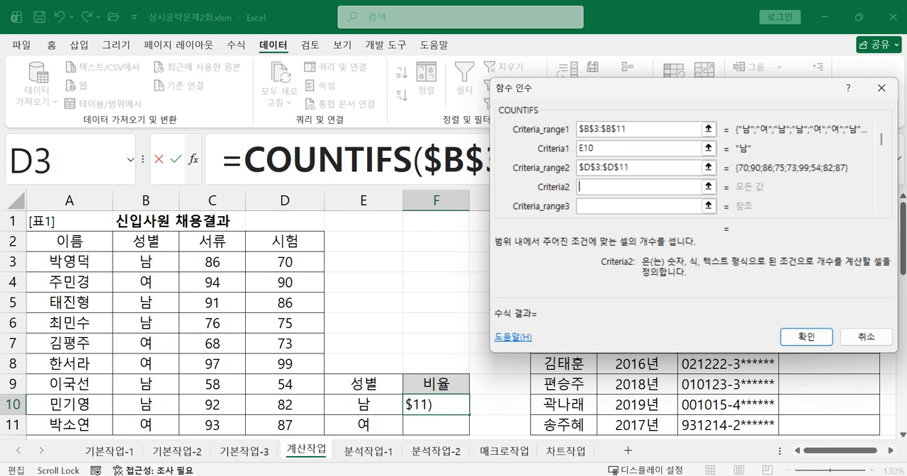
{"action": "type", "text": ">=70"}
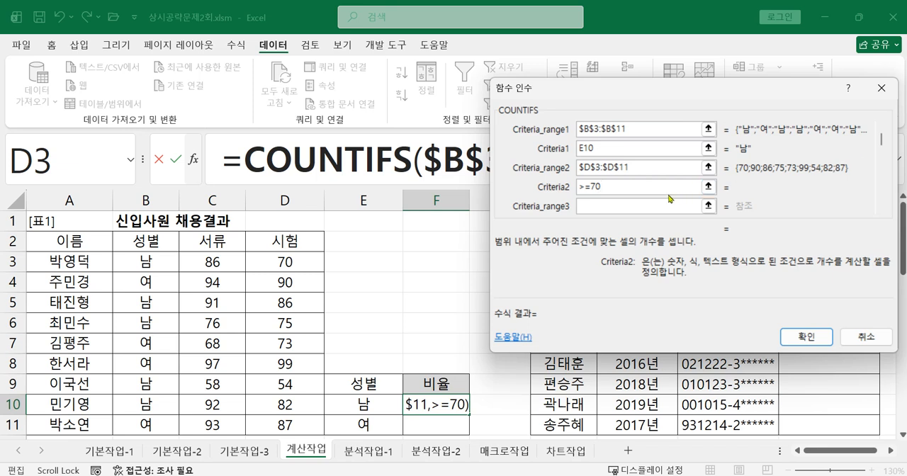
Add a third COUNTIFS condition on $D$3:$D$11 with the criterion <80, and confirm the function arguments.
{"action": "left_click", "coordinate": [631, 205]}
{"action": "left_click_drag", "start_coordinate": [266, 259], "coordinate": [297, 425]}
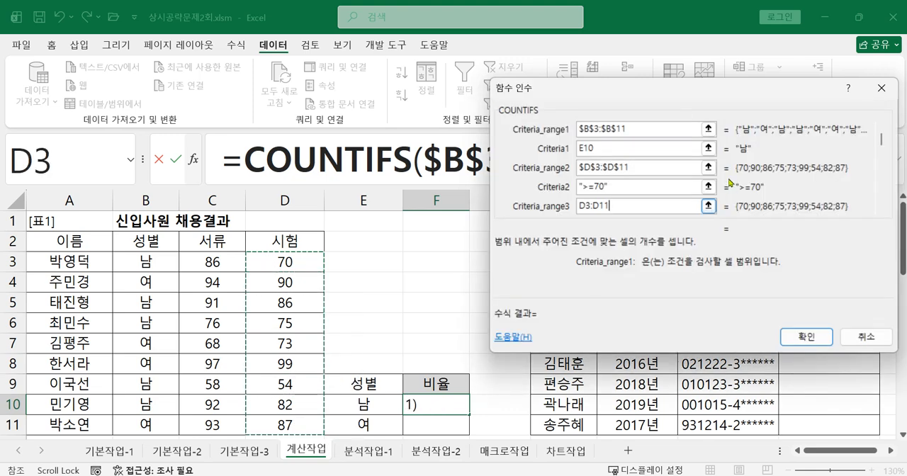
{"action": "left_click_drag", "start_coordinate": [619, 205], "coordinate": [546, 210]}
{"action": "key", "text": "F4"}
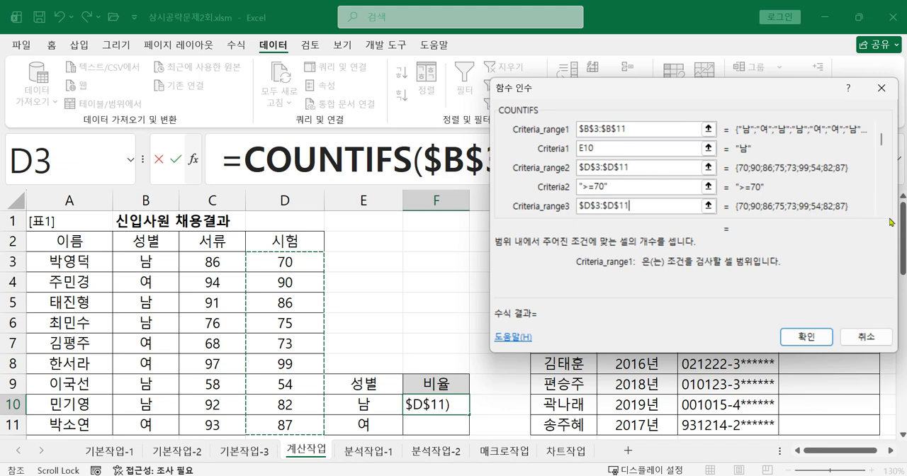
{"action": "key", "text": "Tab"}
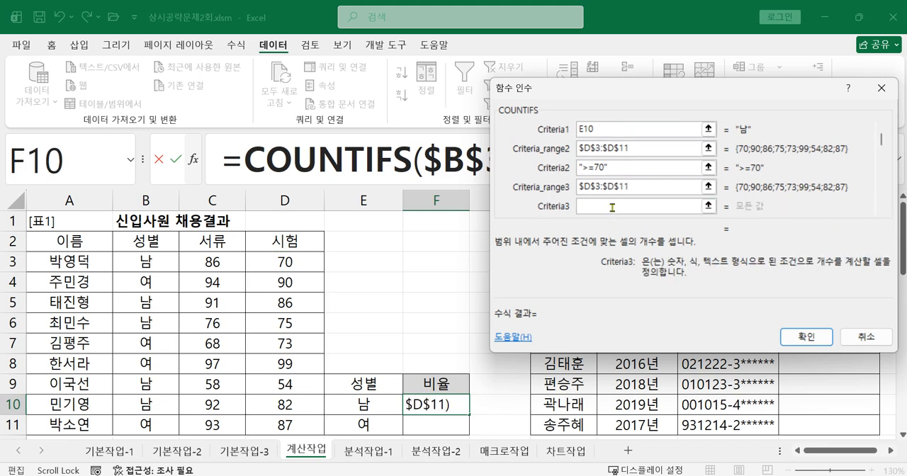
{"action": "type", "text": "<80"}
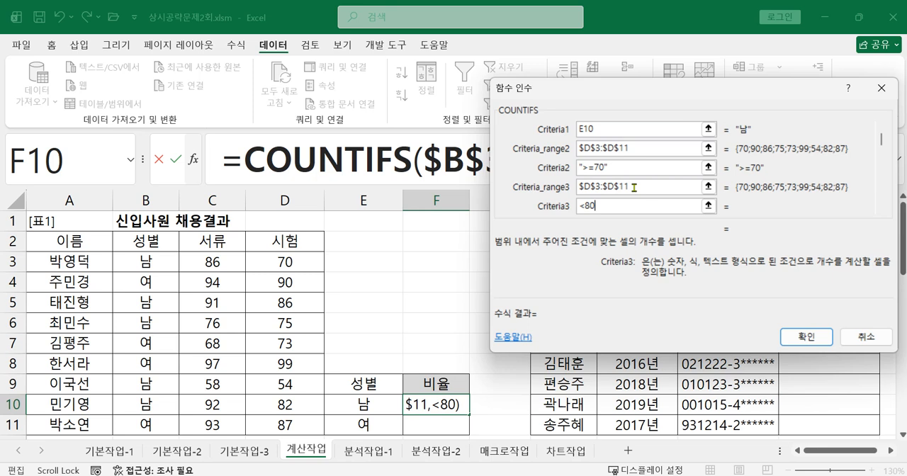
{"action": "left_click", "coordinate": [647, 170]}
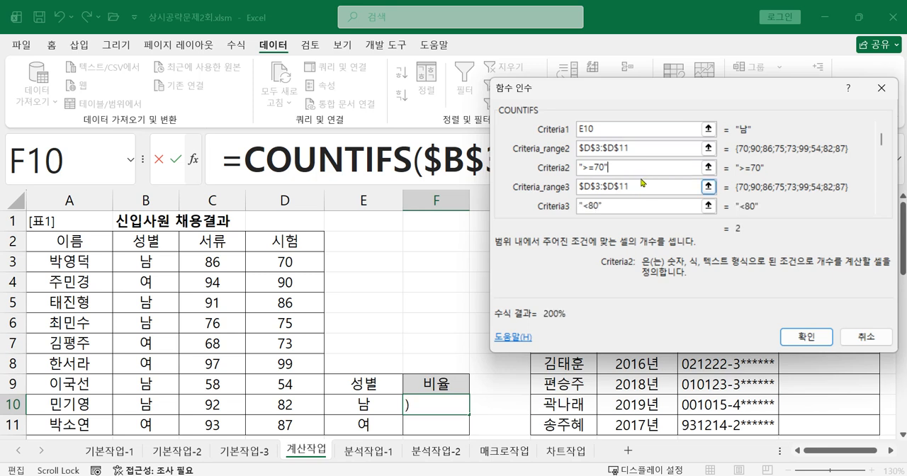
{"action": "left_click", "coordinate": [792, 335]}
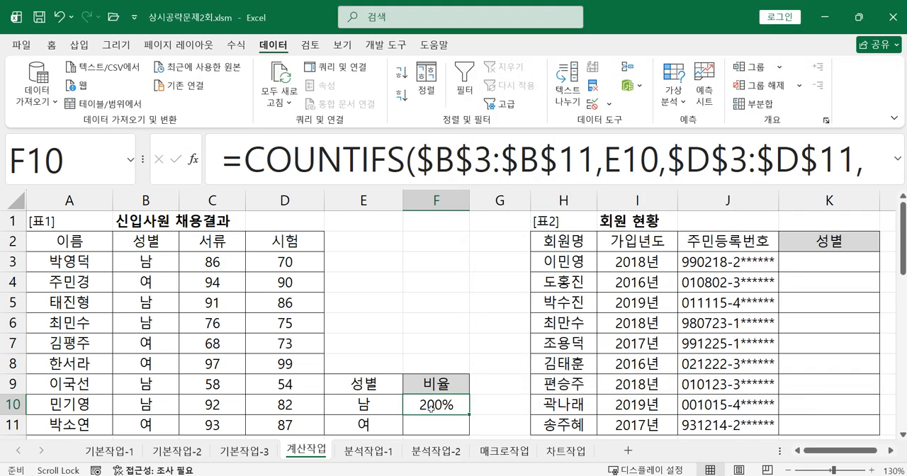
Expand the formula bar and append /COUNT(A3:A11) to the COUNTIFS formula in F10.
{"action": "left_click", "coordinate": [899, 159]}
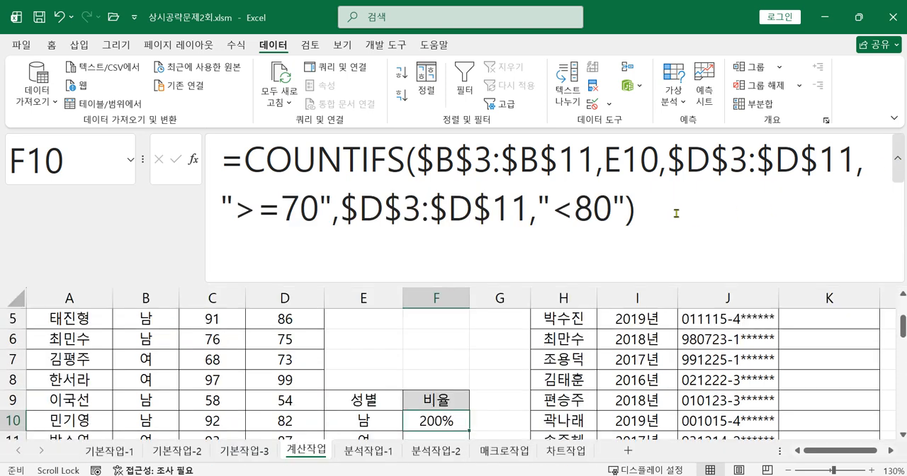
{"action": "left_click", "coordinate": [709, 209]}
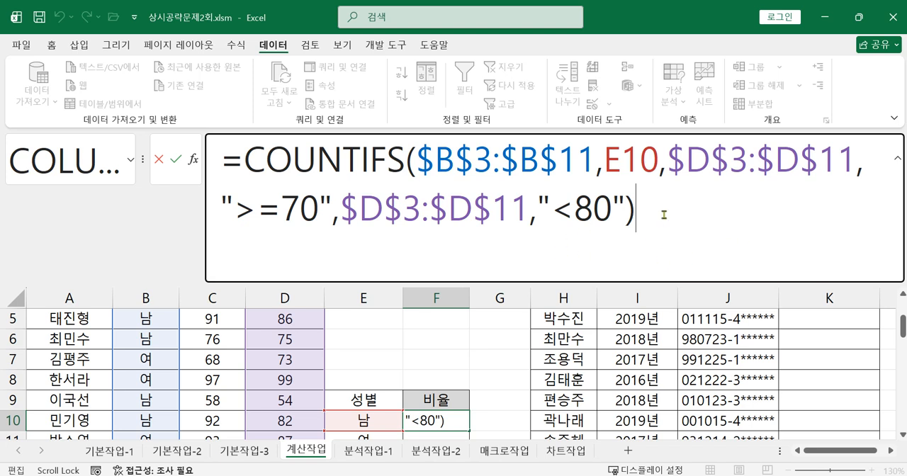
{"action": "type", "text": "/cou"}
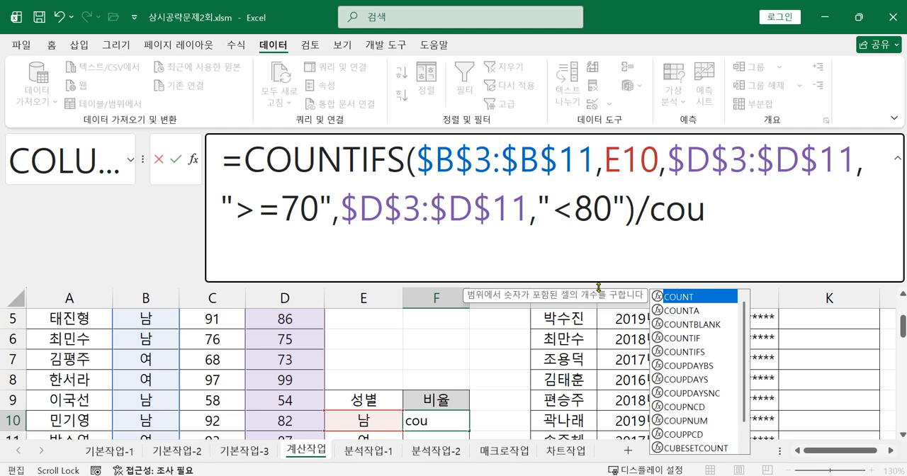
{"action": "double_click", "coordinate": [679, 296]}
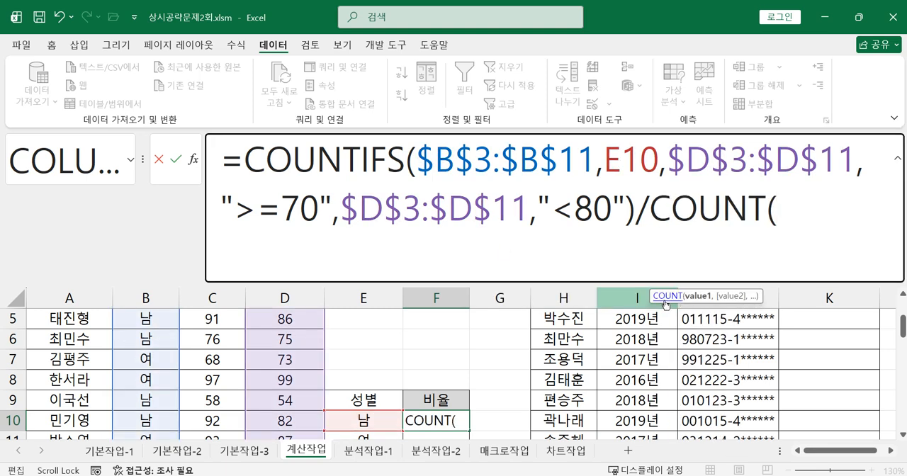
{"action": "scroll", "coordinate": [485, 372], "scroll_direction": "up", "scroll_amount": 1}
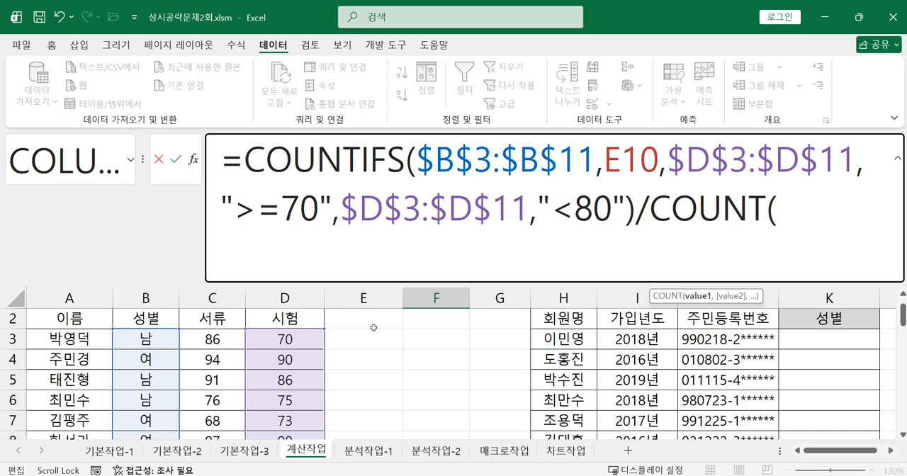
{"action": "left_click_drag", "start_coordinate": [57, 340], "coordinate": [72, 398]}
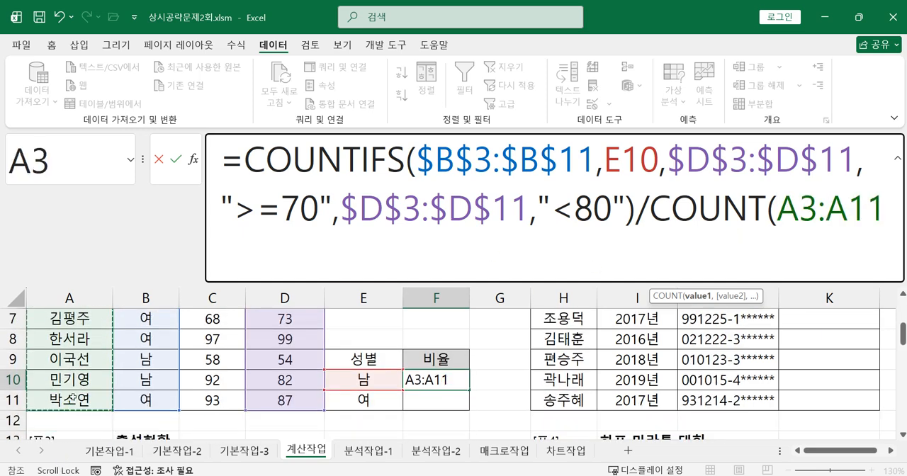
{"action": "type", "text": ")"}
{"action": "key", "text": "Return"}
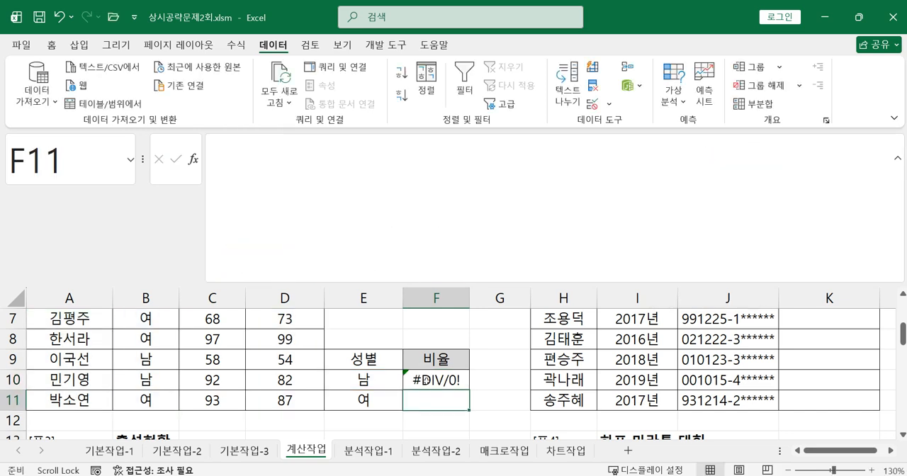
Replace the COUNT argument in F10's formula with the exam score range D3:D11 and confirm the formula.
{"action": "left_click", "coordinate": [427, 381]}
{"action": "double_click", "coordinate": [779, 210]}
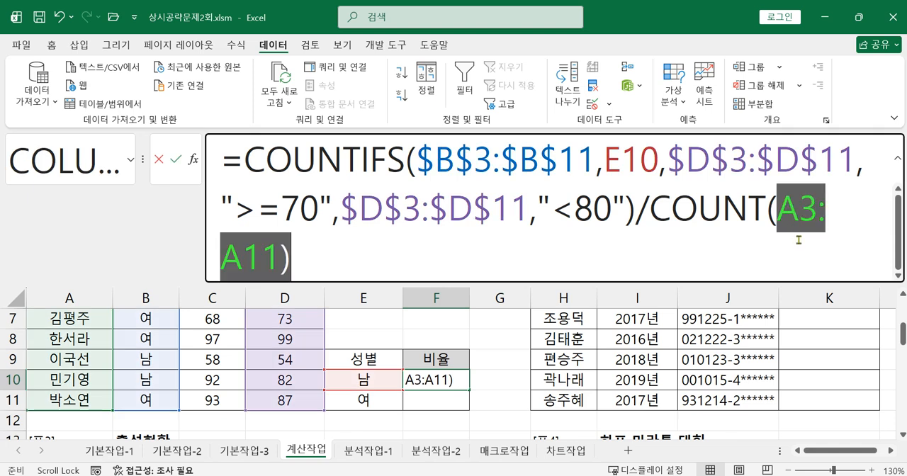
{"action": "left_click_drag", "start_coordinate": [336, 259], "coordinate": [280, 263]}
{"action": "key", "text": "BackSpace"}
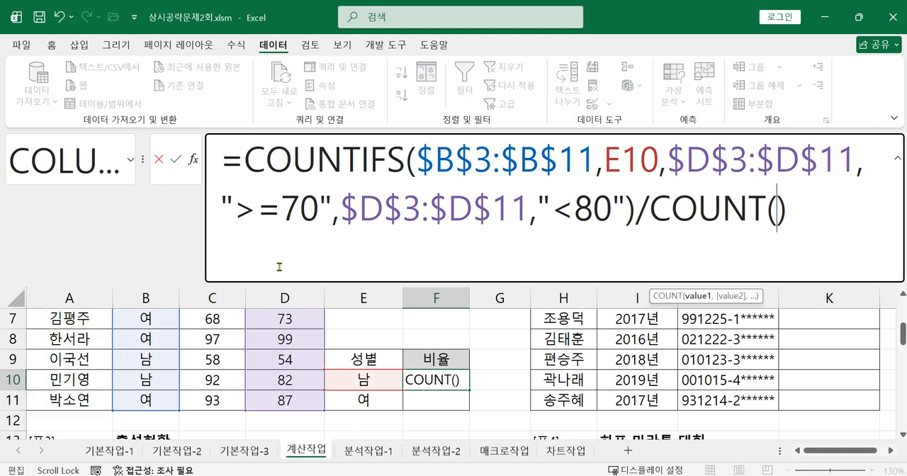
{"action": "scroll", "coordinate": [295, 371], "scroll_direction": "up", "scroll_amount": 2}
{"action": "left_click_drag", "start_coordinate": [284, 359], "coordinate": [275, 425]}
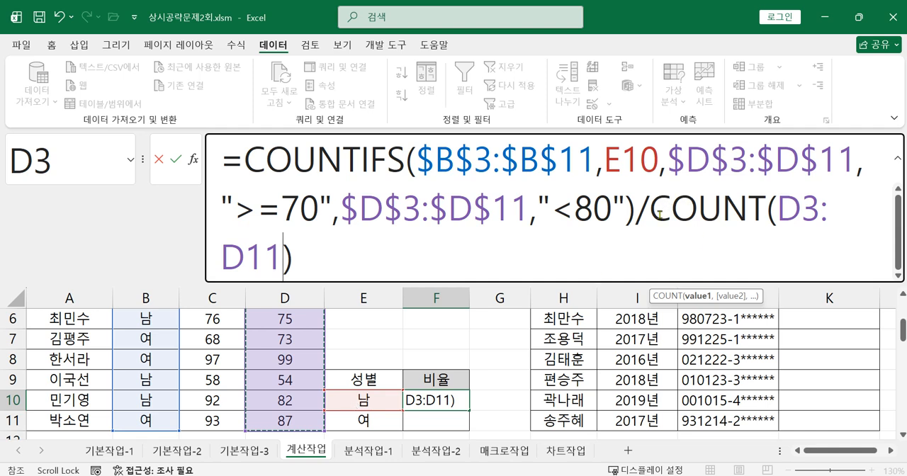
{"action": "key", "text": "Return"}
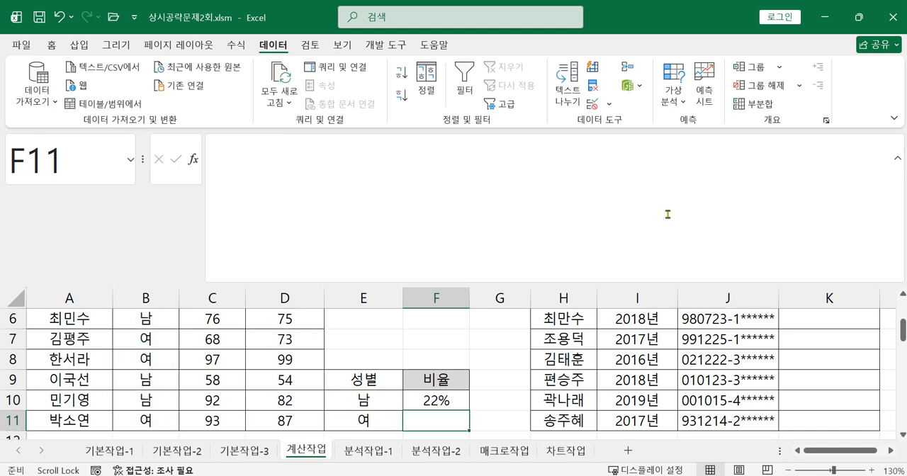
Examine the exam scores in D3:D11 one by one to check the range counted in the ratio formula.
{"action": "scroll", "coordinate": [331, 409], "scroll_direction": "up", "scroll_amount": 2}
{"action": "left_click", "coordinate": [307, 361]}
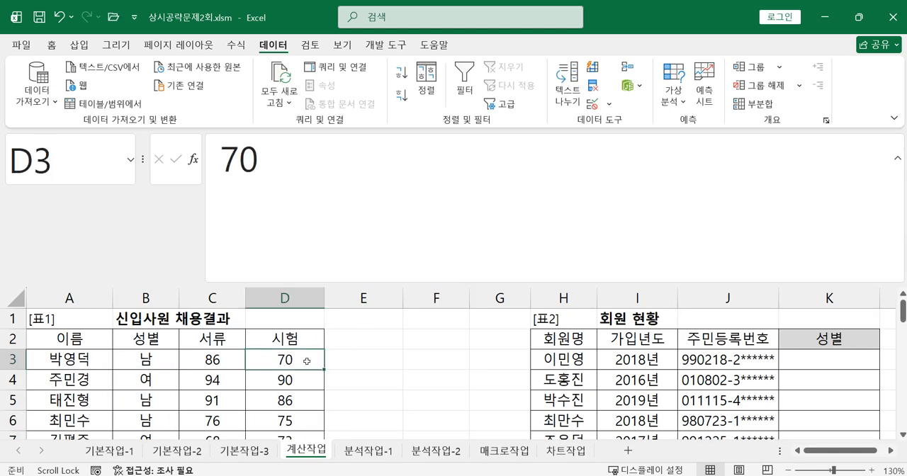
{"action": "left_click", "coordinate": [300, 385]}
{"action": "left_click", "coordinate": [300, 405]}
{"action": "left_click", "coordinate": [299, 423]}
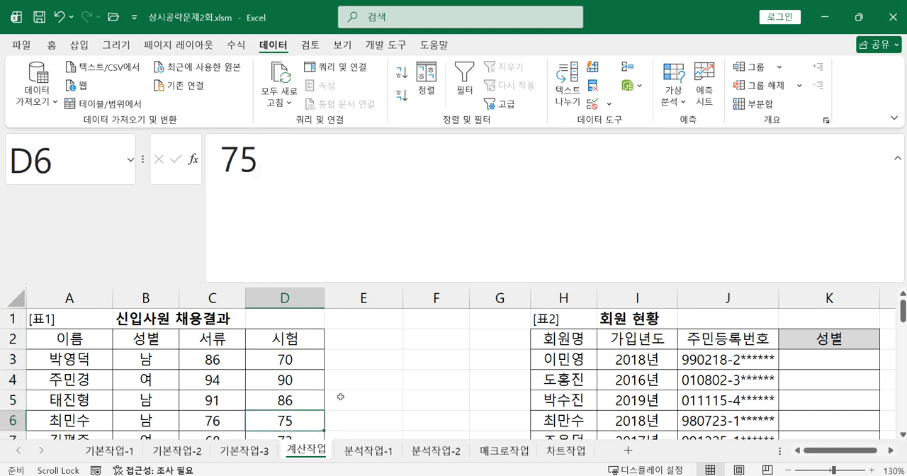
{"action": "scroll", "coordinate": [338, 396], "scroll_direction": "down", "scroll_amount": 1}
{"action": "left_click", "coordinate": [305, 381]}
{"action": "left_click", "coordinate": [304, 397]}
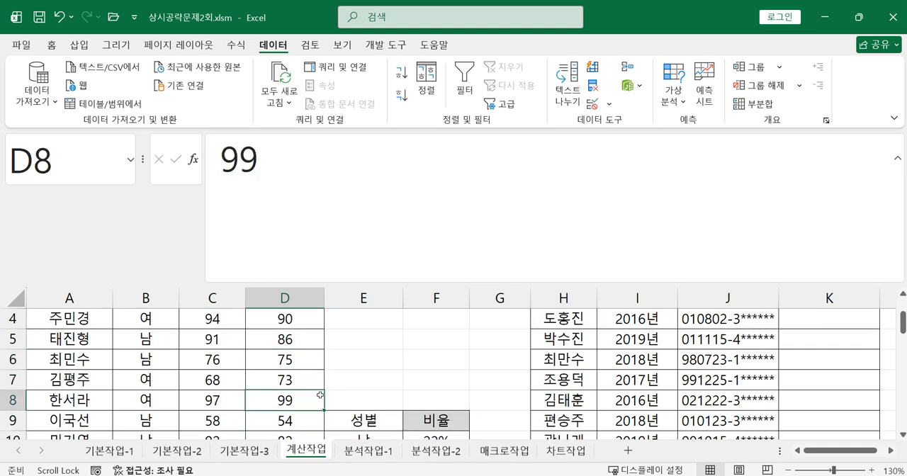
{"action": "scroll", "coordinate": [320, 395], "scroll_direction": "down", "scroll_amount": 1}
{"action": "left_click", "coordinate": [295, 358]}
{"action": "left_click", "coordinate": [299, 378]}
{"action": "left_click", "coordinate": [301, 400]}
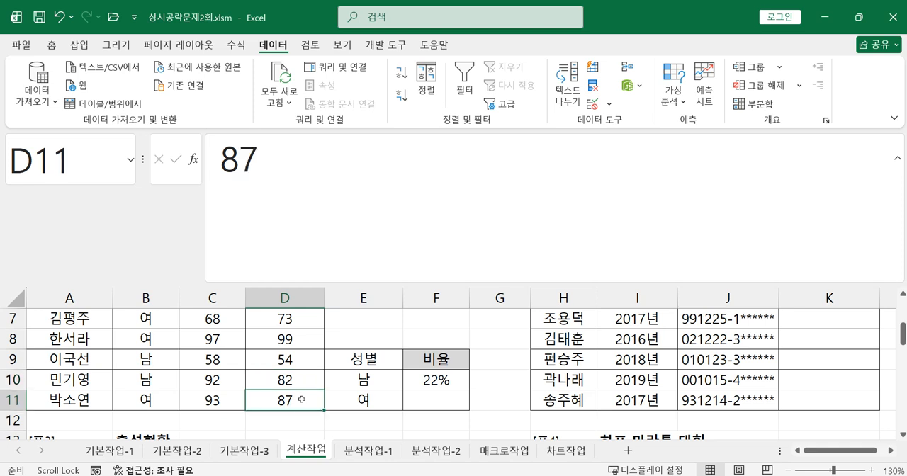
{"action": "mouse_move", "coordinate": [426, 474]}
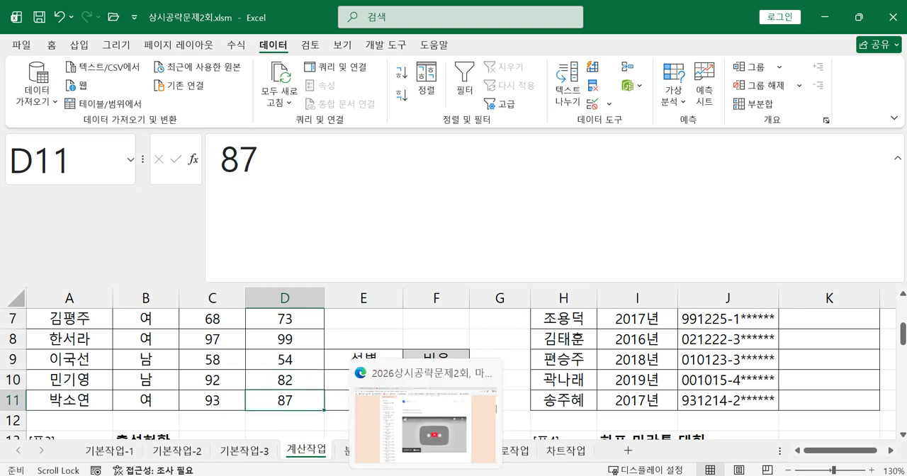
{"action": "mouse_move", "coordinate": [457, 475]}
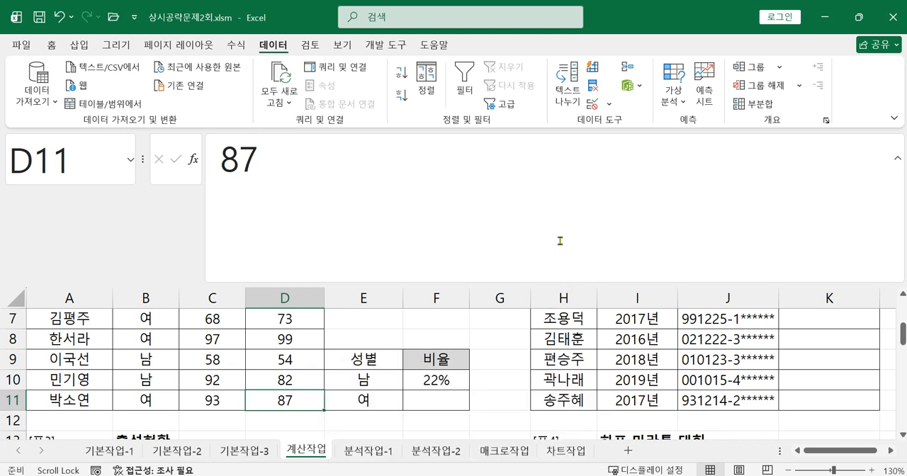
Try to fill the ratio formula from F10 down to F11, and clear the copied formula from F11.
{"action": "left_click", "coordinate": [447, 405]}
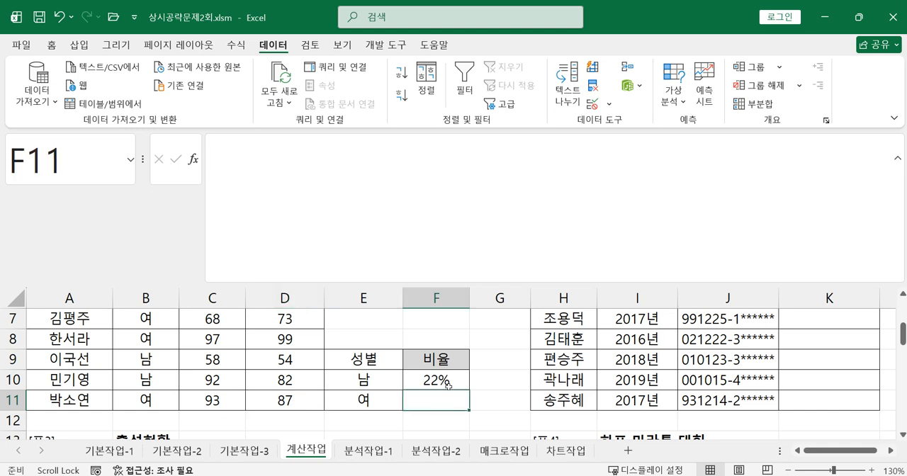
{"action": "left_click", "coordinate": [449, 387]}
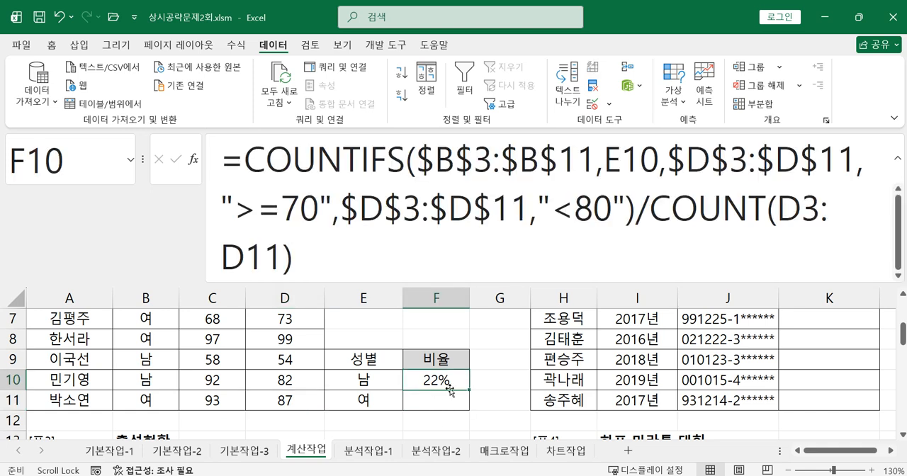
{"action": "left_click_drag", "start_coordinate": [469, 388], "coordinate": [468, 409]}
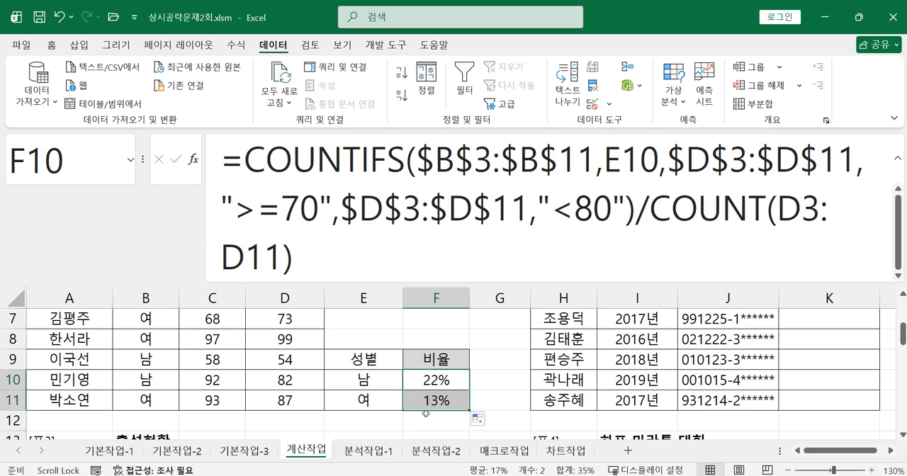
{"action": "left_click", "coordinate": [430, 400]}
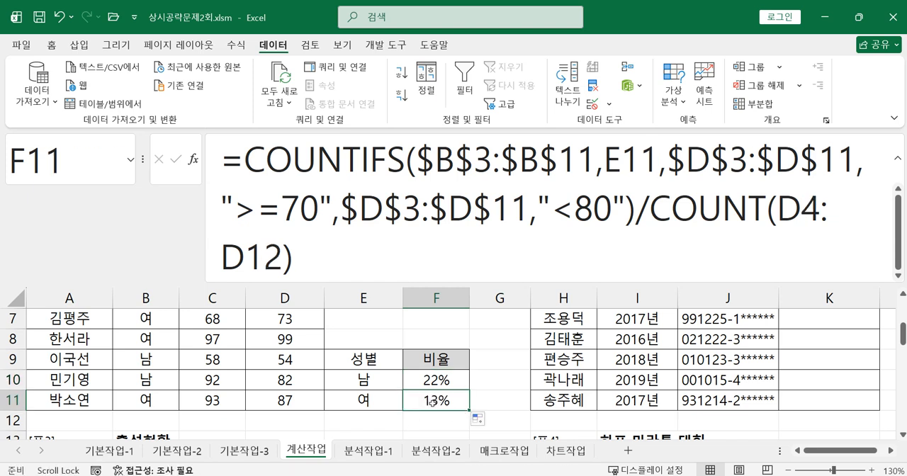
{"action": "key", "text": "Delete"}
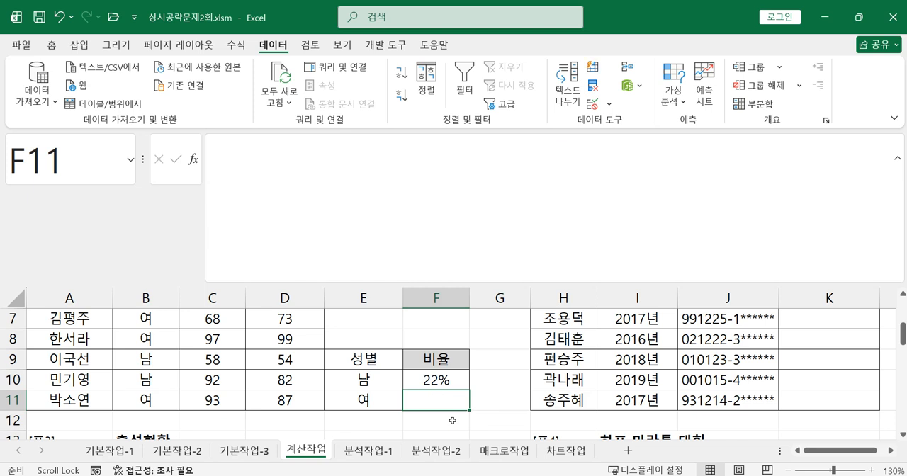
Start a COUNTIFS formula in F11 whose first condition matches the absolute gender range $B$3:$B$11 against E11.
{"action": "type", "text": "=co"}
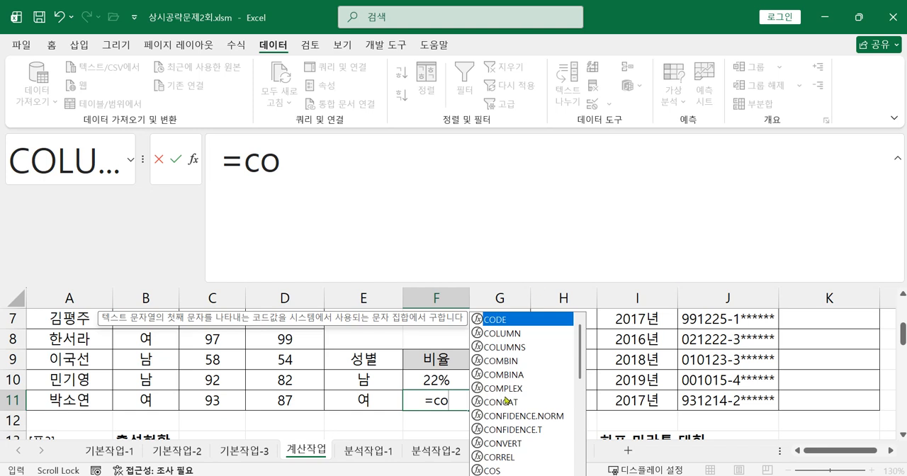
{"action": "type", "text": "u"}
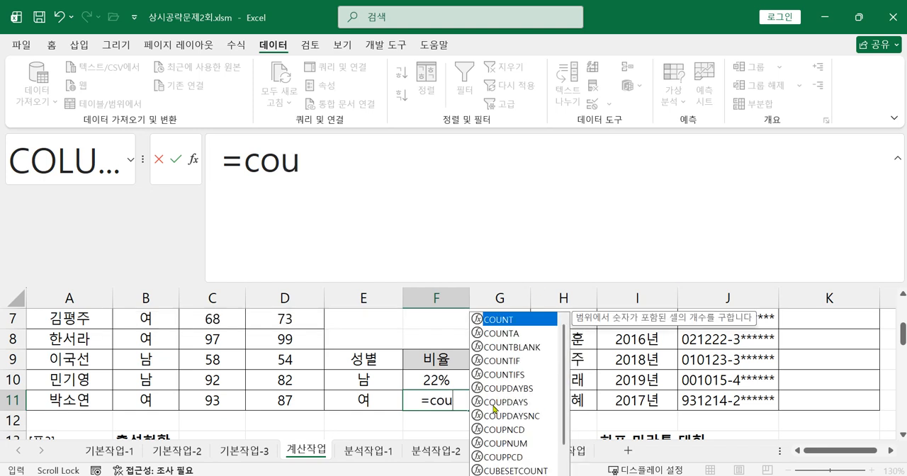
{"action": "double_click", "coordinate": [507, 374]}
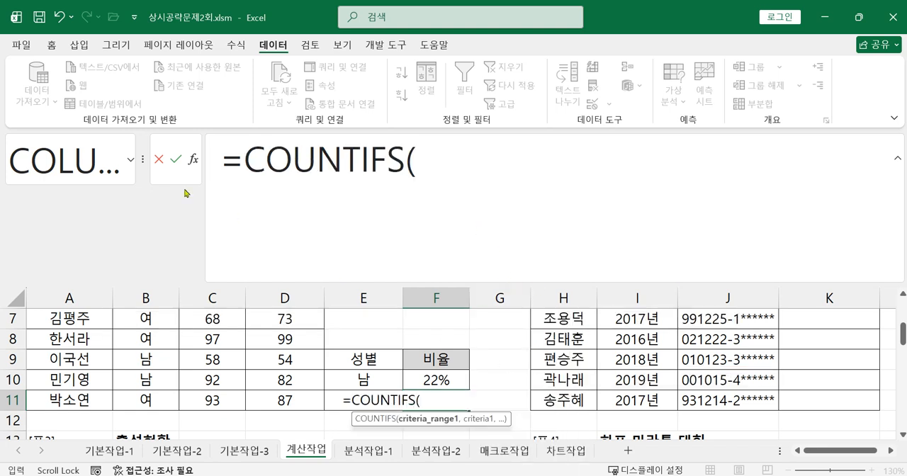
{"action": "left_click", "coordinate": [194, 160]}
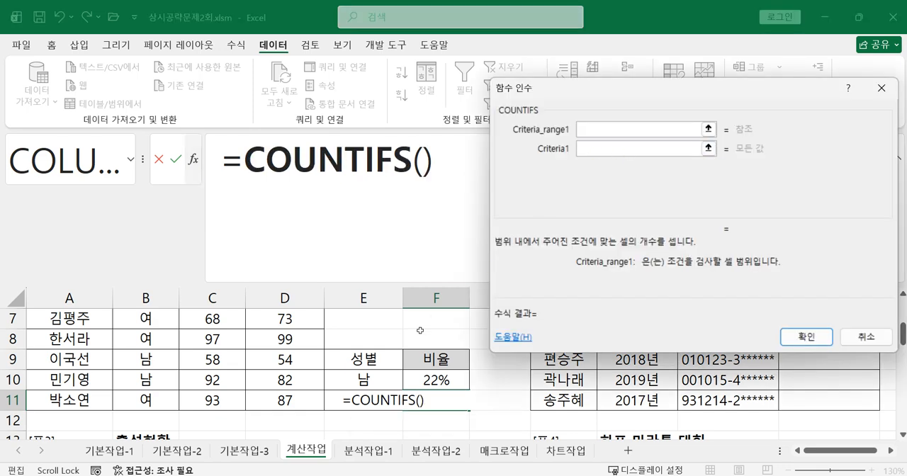
{"action": "scroll", "coordinate": [418, 335], "scroll_direction": "up", "scroll_amount": 2}
{"action": "left_click_drag", "start_coordinate": [138, 360], "coordinate": [186, 432]}
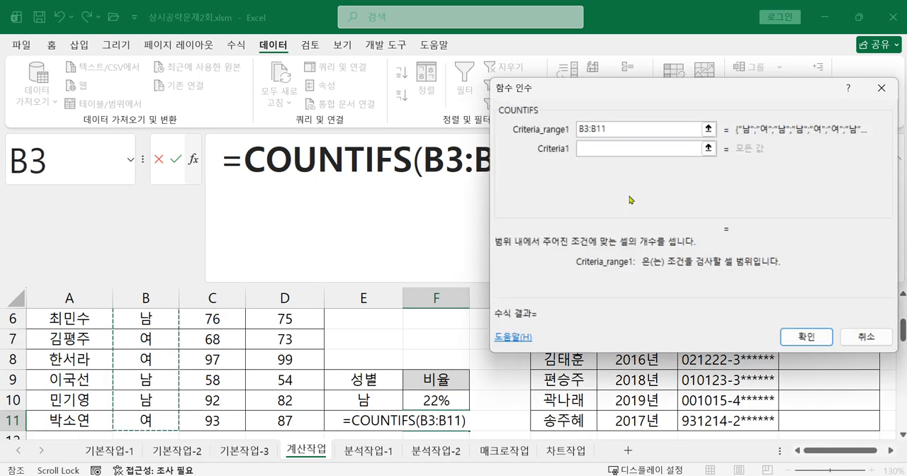
{"action": "key", "text": "F4"}
{"action": "left_click", "coordinate": [583, 152]}
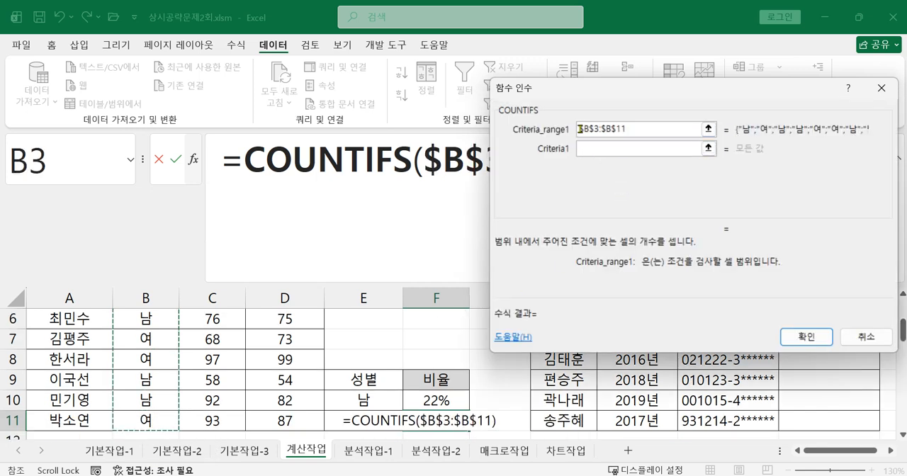
{"action": "left_click", "coordinate": [595, 147]}
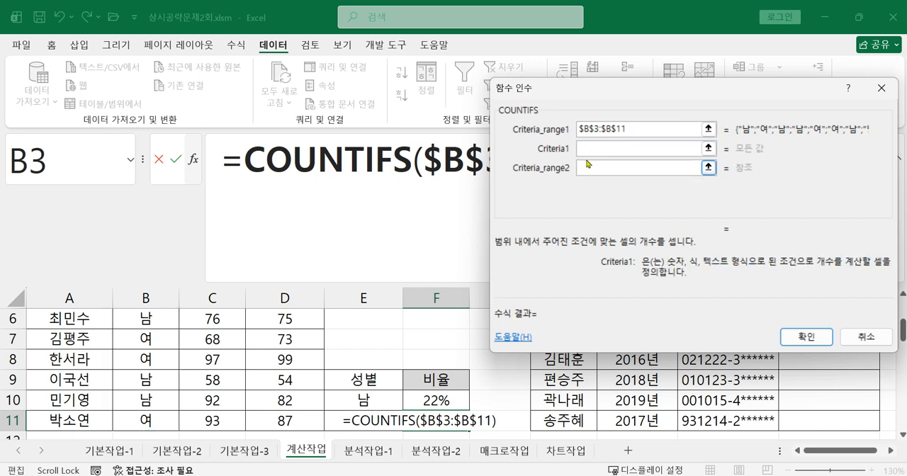
{"action": "scroll", "coordinate": [520, 321], "scroll_direction": "down", "scroll_amount": 1}
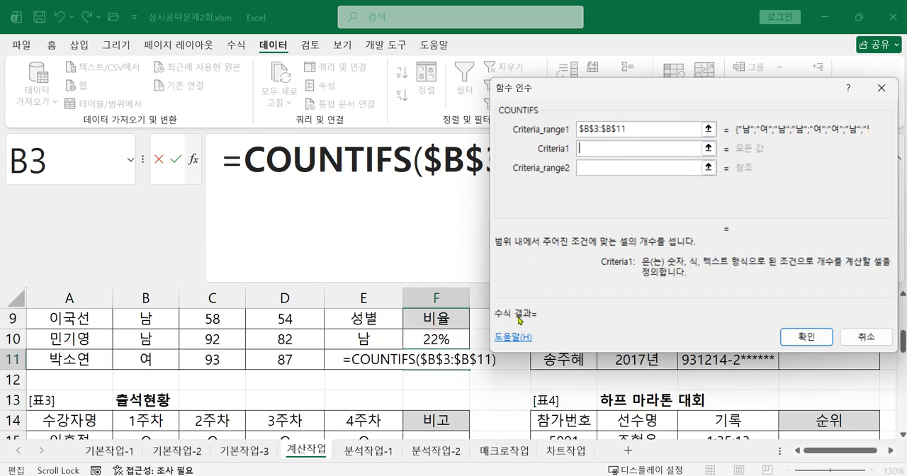
{"action": "left_click", "coordinate": [380, 360]}
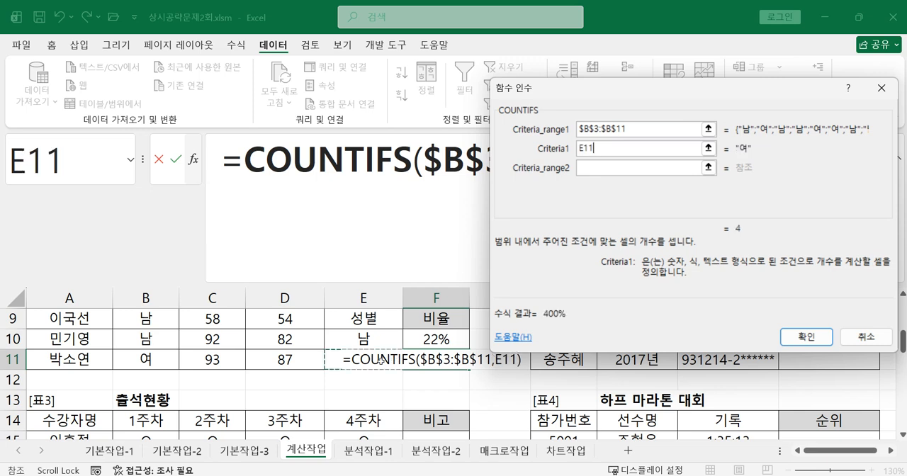
Set the second COUNTIFS condition in F11 to the absolute exam score range $D$3:$D$11 with the criterion >=70.
{"action": "left_click", "coordinate": [617, 170]}
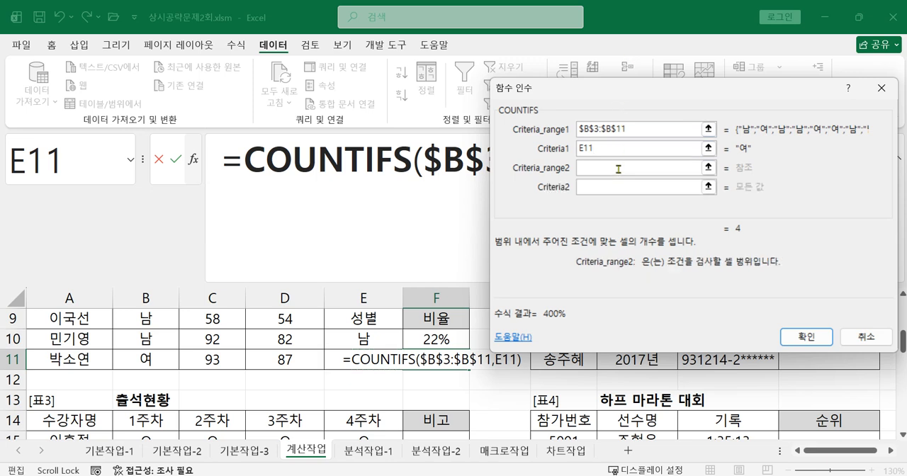
{"action": "scroll", "coordinate": [417, 368], "scroll_direction": "up", "scroll_amount": 3}
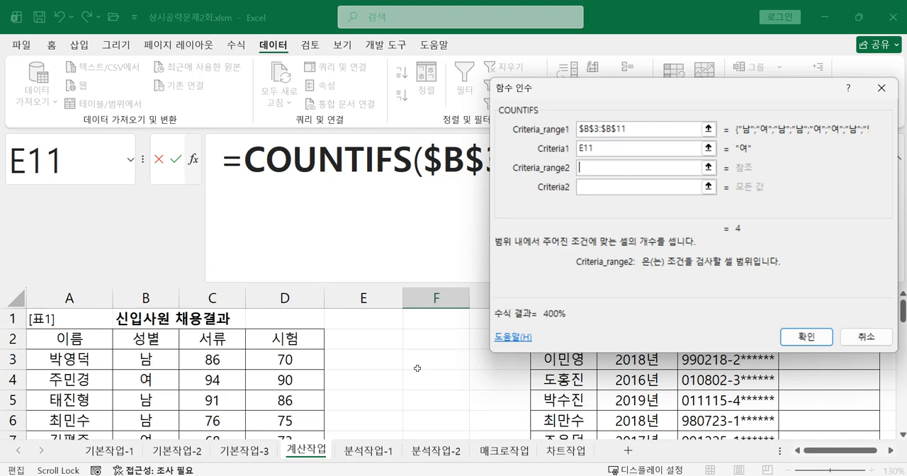
{"action": "left_click_drag", "start_coordinate": [284, 360], "coordinate": [287, 422]}
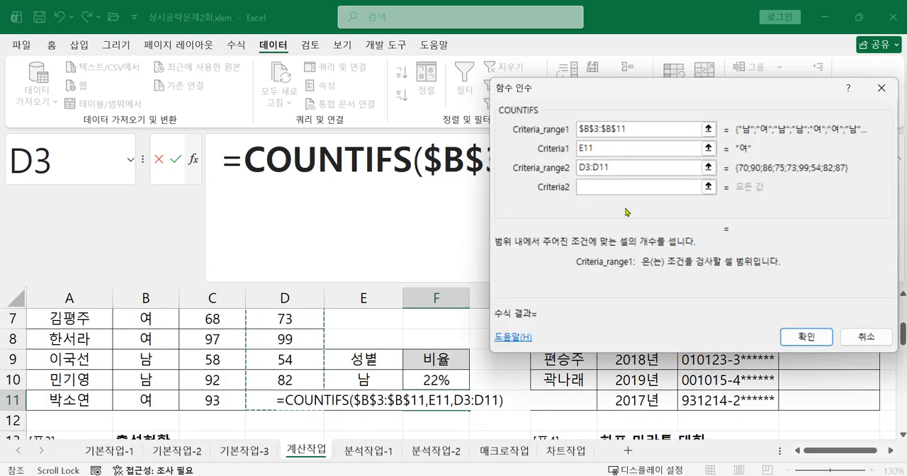
{"action": "double_click", "coordinate": [620, 170]}
{"action": "key", "text": "F4"}
{"action": "left_click", "coordinate": [592, 185]}
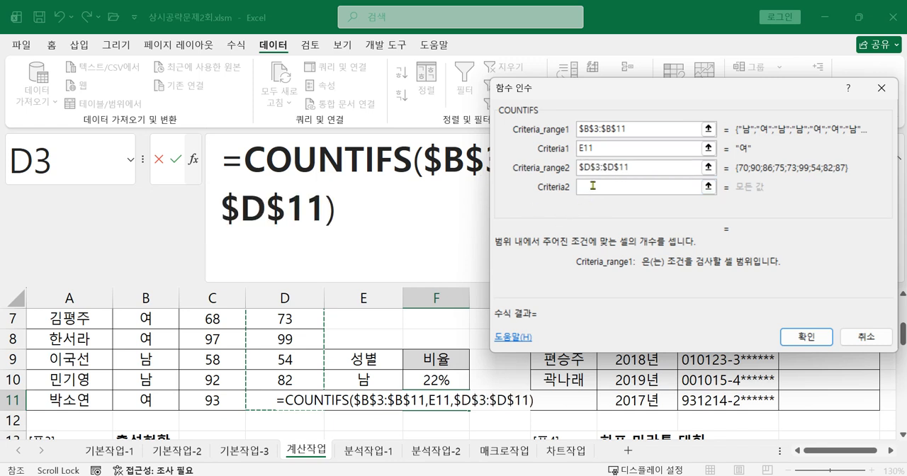
{"action": "left_click", "coordinate": [592, 185]}
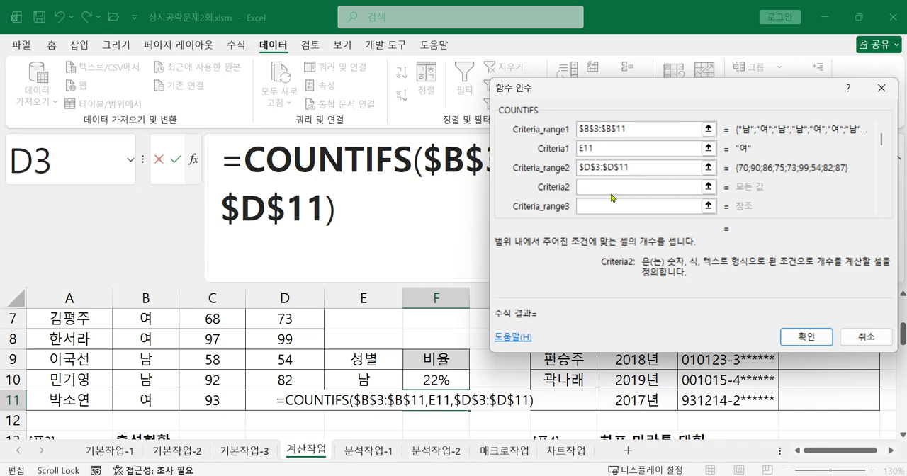
{"action": "type", "text": ">=70"}
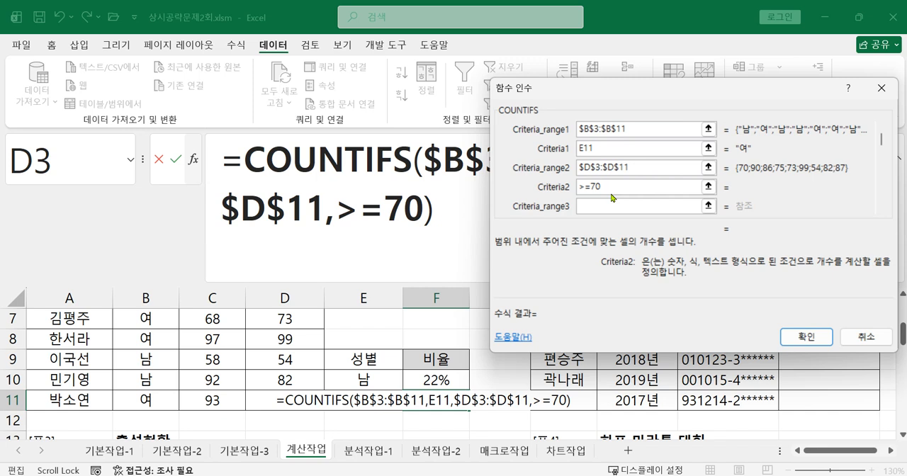
Add a third COUNTIFS condition in F11 using the absolute exam score range $D$3:$D$11 with the criterion <80, and confirm the function.
{"action": "left_click", "coordinate": [635, 207]}
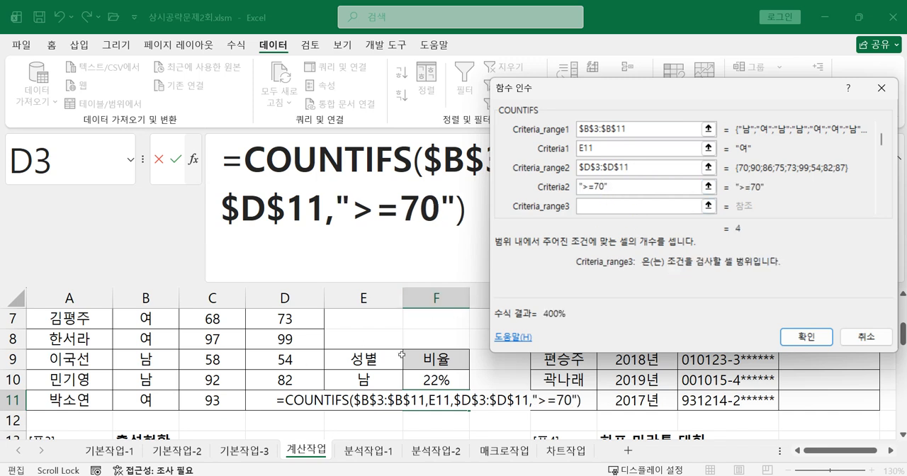
{"action": "scroll", "coordinate": [425, 362], "scroll_direction": "up", "scroll_amount": 2}
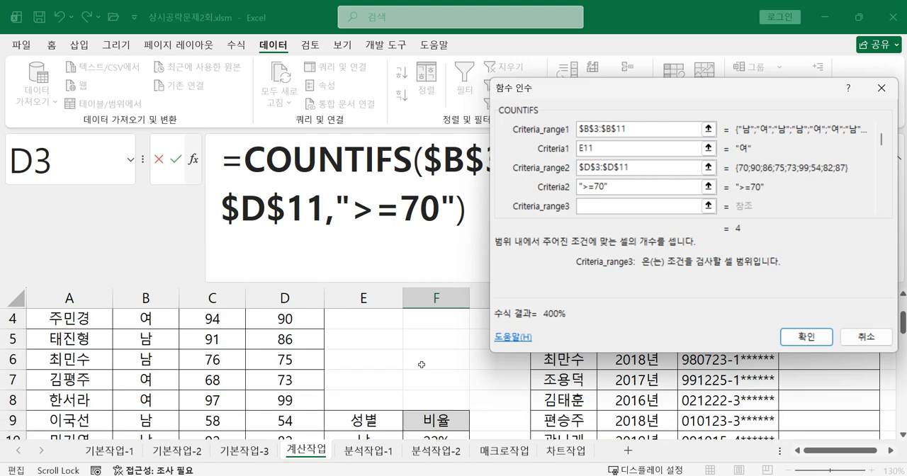
{"action": "left_click", "coordinate": [298, 359]}
{"action": "left_click_drag", "start_coordinate": [298, 359], "coordinate": [298, 473]}
{"action": "left_click_drag", "start_coordinate": [612, 205], "coordinate": [524, 204]}
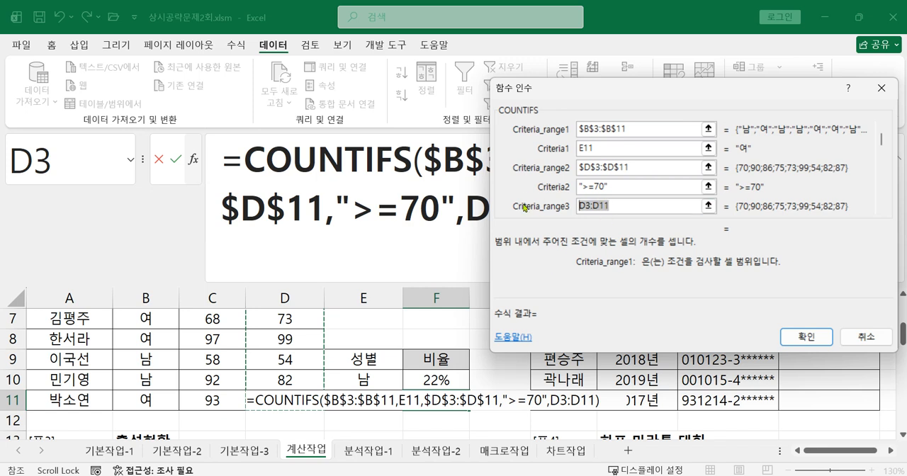
{"action": "key", "text": "F4"}
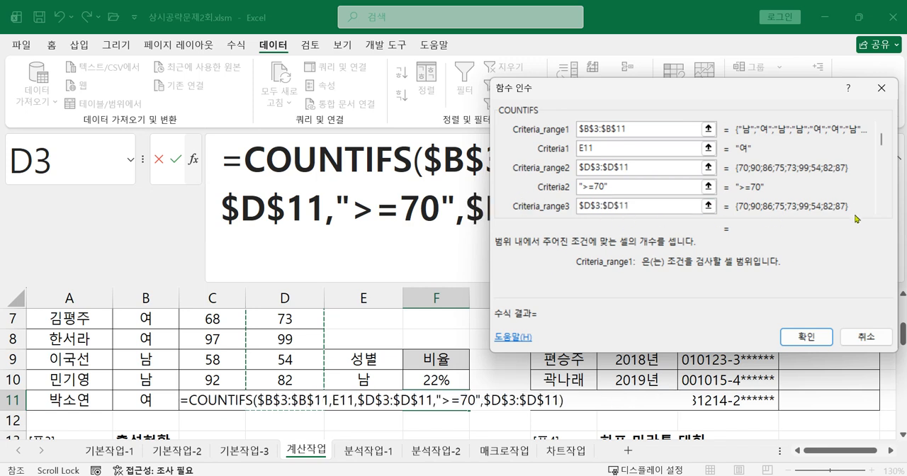
{"action": "left_click", "coordinate": [881, 213]}
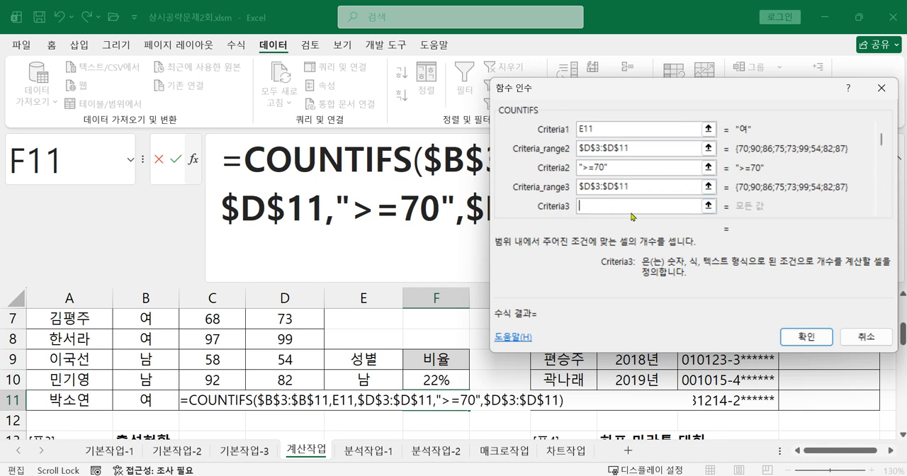
{"action": "type", "text": "<80"}
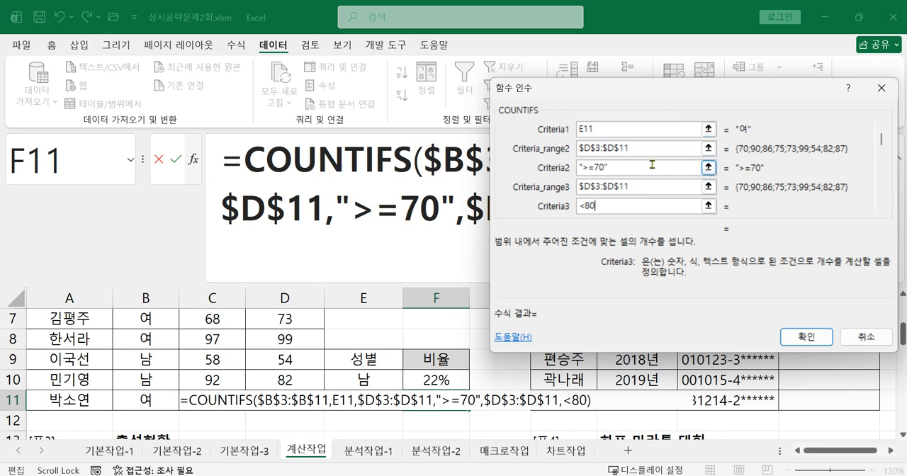
{"action": "left_click", "coordinate": [646, 187]}
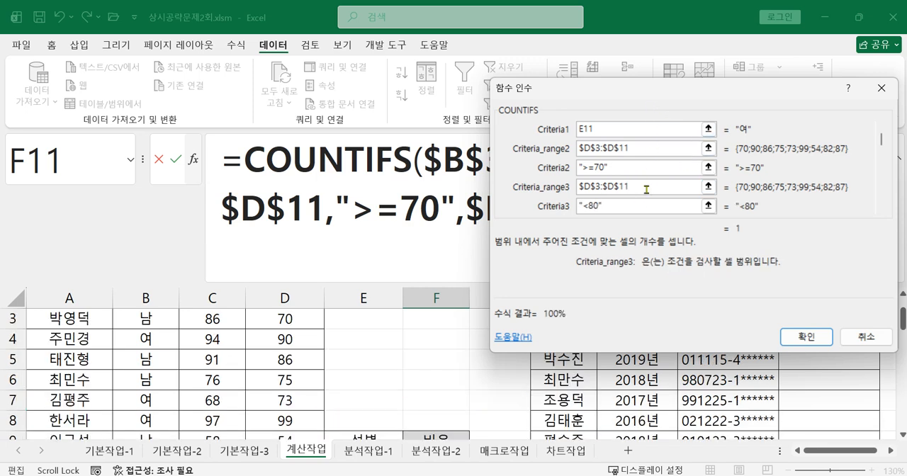
{"action": "left_click", "coordinate": [804, 338]}
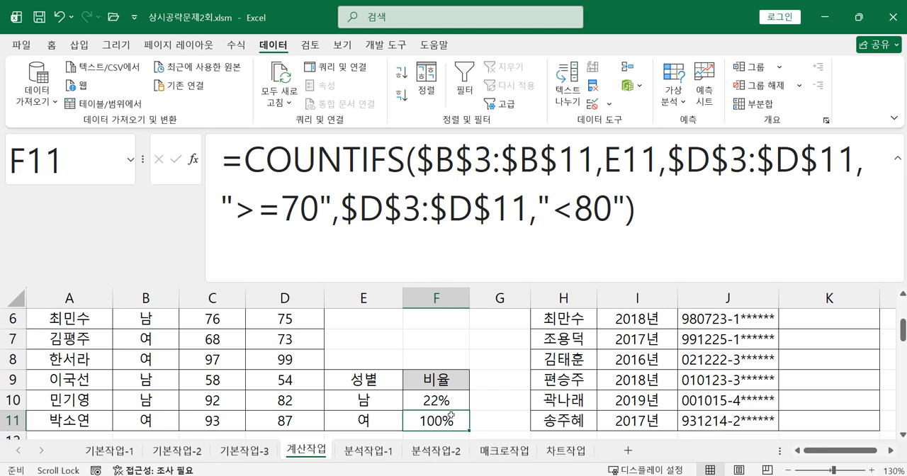
Divide the COUNTIFS result in F11 by COUNT(D3:D11) to complete the female ratio formula.
{"action": "left_click", "coordinate": [678, 212]}
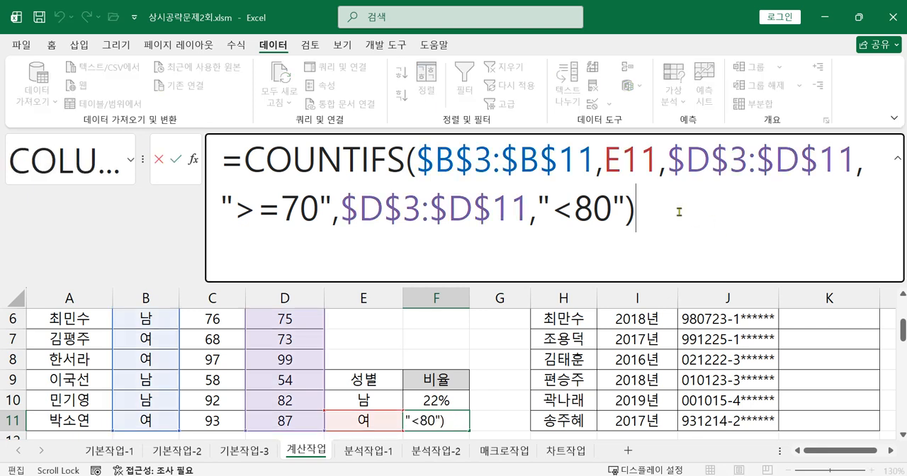
{"action": "type", "text": "/cou"}
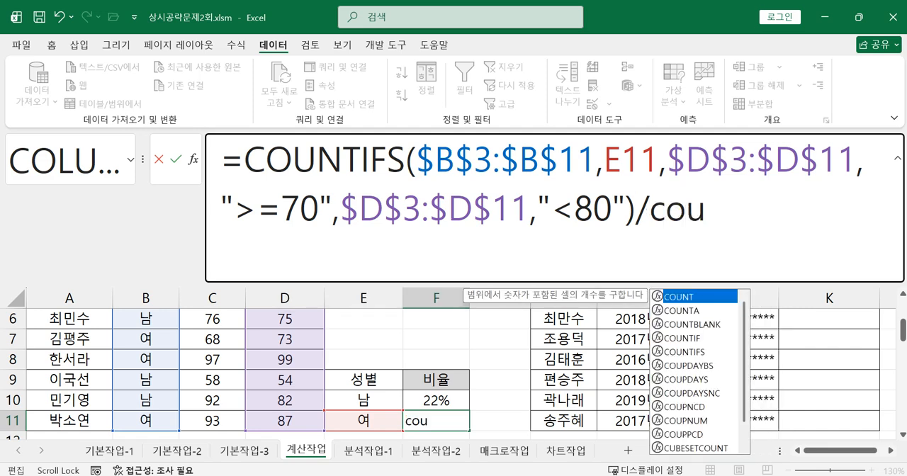
{"action": "double_click", "coordinate": [682, 297]}
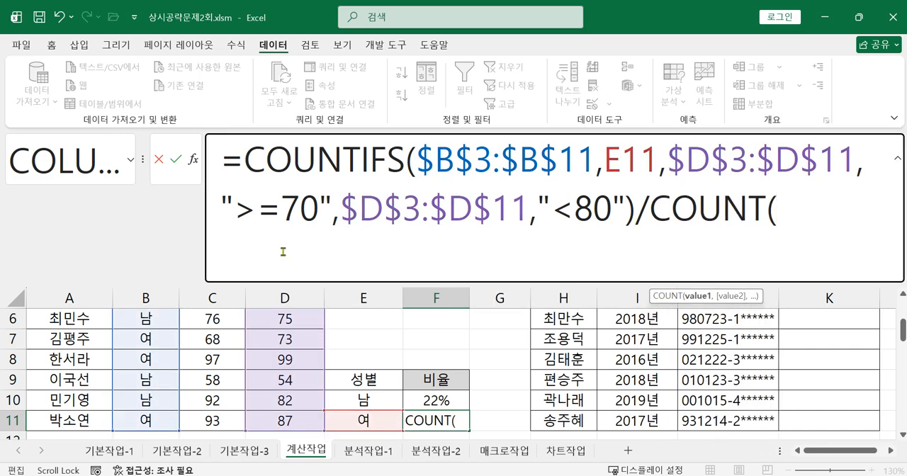
{"action": "scroll", "coordinate": [287, 397], "scroll_direction": "up", "scroll_amount": 2}
{"action": "left_click_drag", "start_coordinate": [281, 359], "coordinate": [287, 424]}
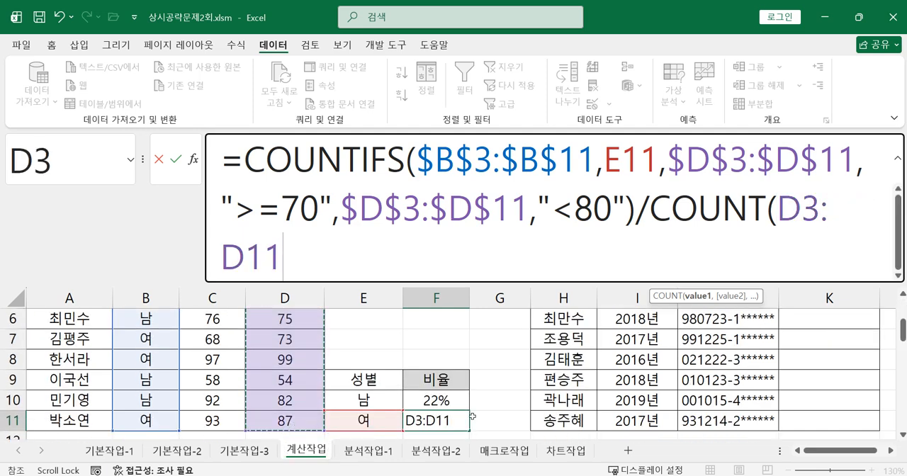
{"action": "type", "text": ")"}
{"action": "key", "text": "Return"}
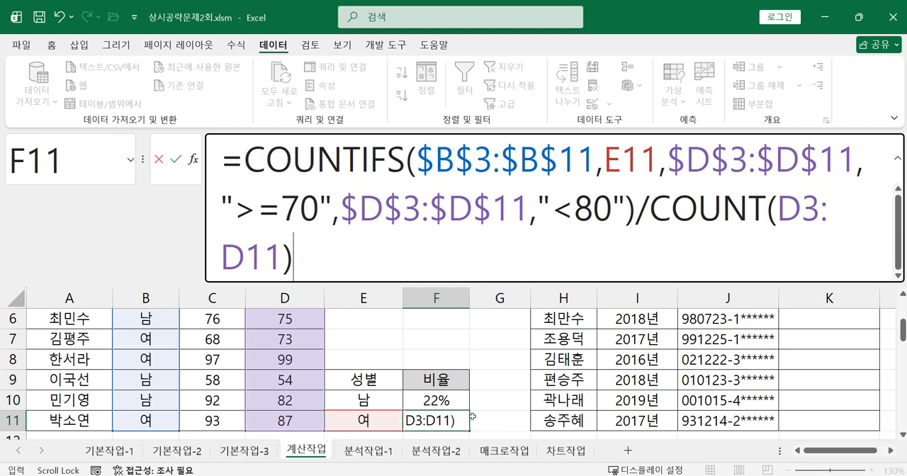
{"action": "left_click", "coordinate": [447, 401]}
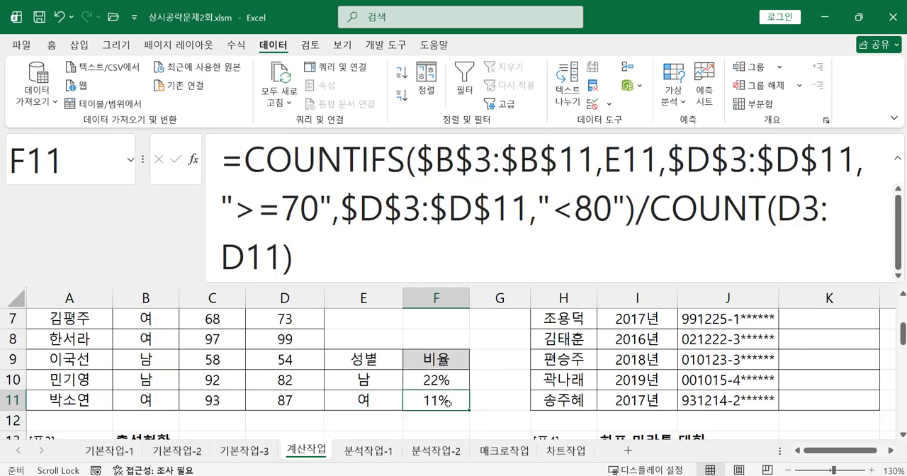
Review the COUNTIFS arguments of the male ratio formula in F10 alongside the full formula.
{"action": "left_click", "coordinate": [448, 382]}
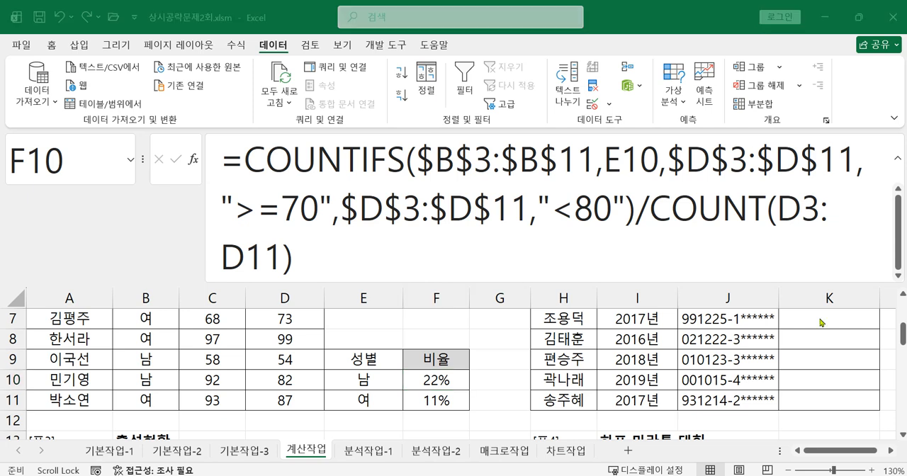
{"action": "left_click", "coordinate": [425, 383]}
{"action": "left_click", "coordinate": [321, 162]}
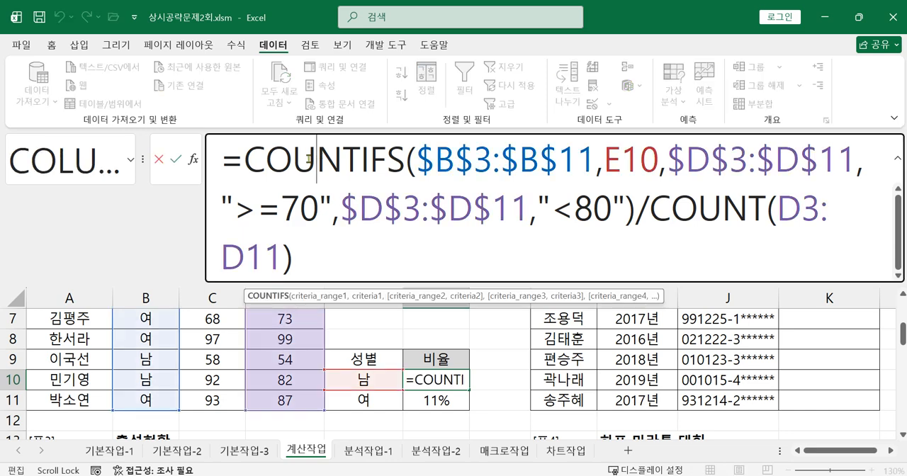
{"action": "left_click", "coordinate": [193, 161]}
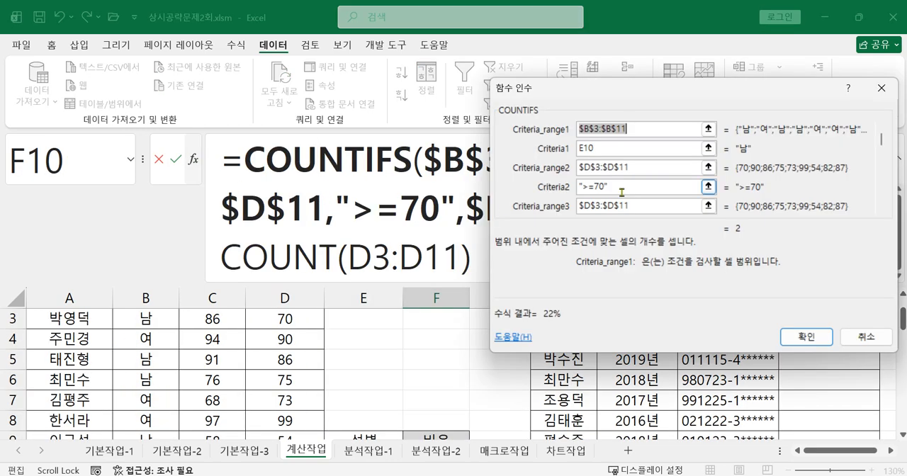
{"action": "left_click_drag", "start_coordinate": [589, 71], "coordinate": [602, 247]}
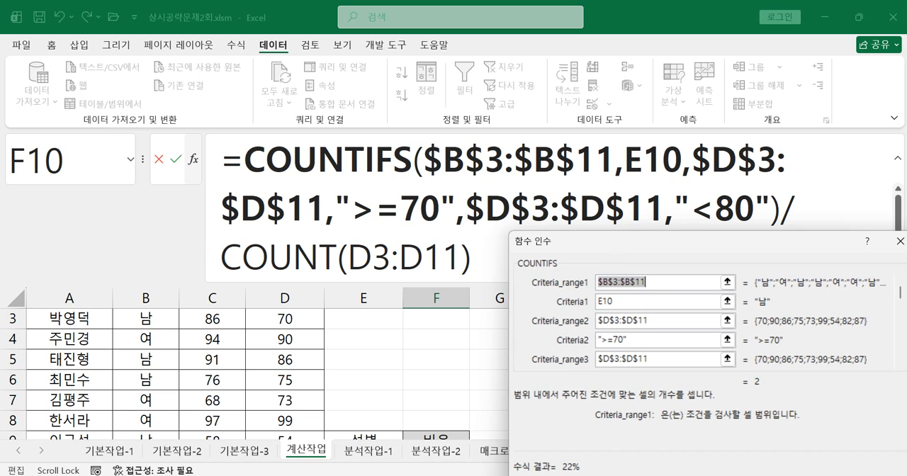
Switch to the Photos image of the exam paper, read task 2 on gender in K3:K11, and return to Excel, closing the function arguments.
{"action": "key", "text": "alt+Tab"}
{"action": "left_click_drag", "start_coordinate": [548, 324], "coordinate": [585, 242]}
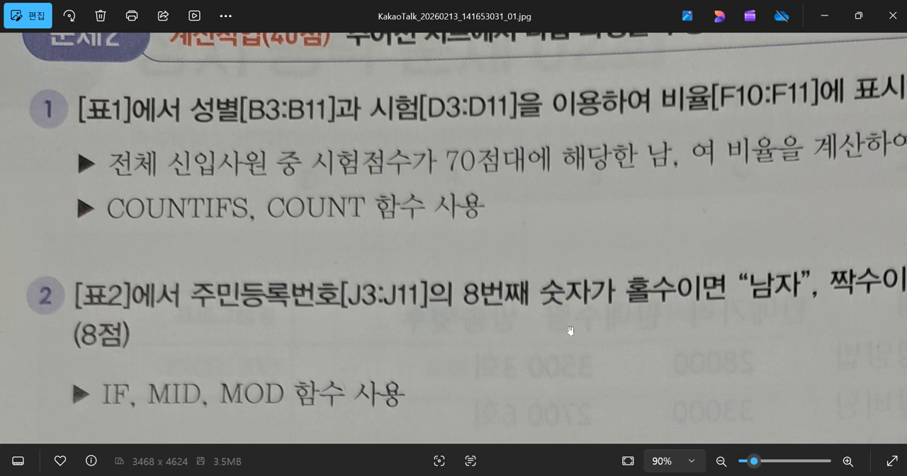
{"action": "left_click_drag", "start_coordinate": [499, 331], "coordinate": [454, 295]}
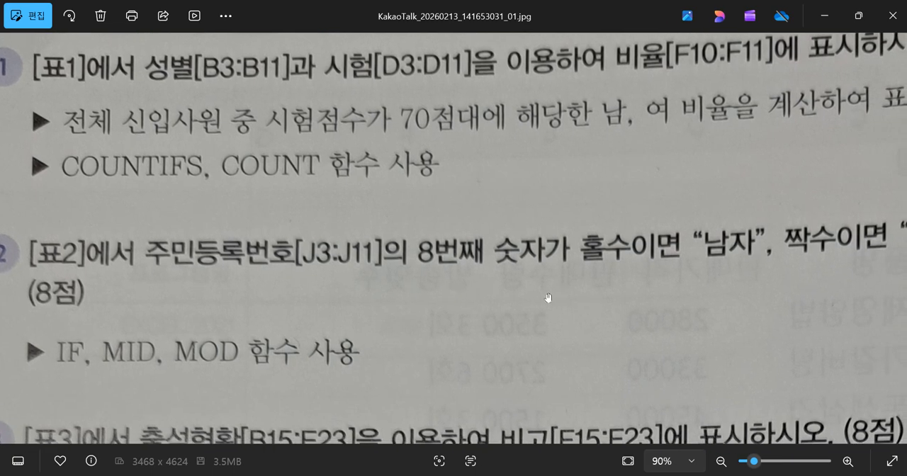
{"action": "scroll", "coordinate": [551, 304], "scroll_direction": "right", "scroll_amount": 5}
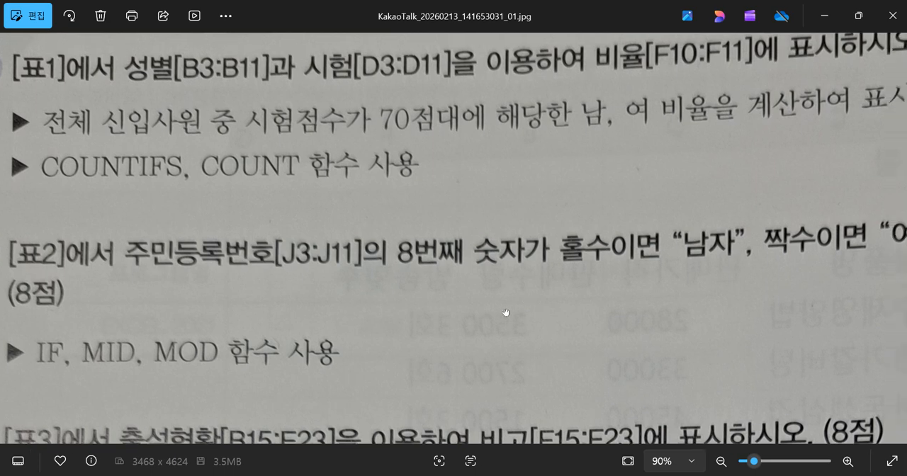
{"action": "scroll", "coordinate": [574, 309], "scroll_direction": "right", "scroll_amount": 5}
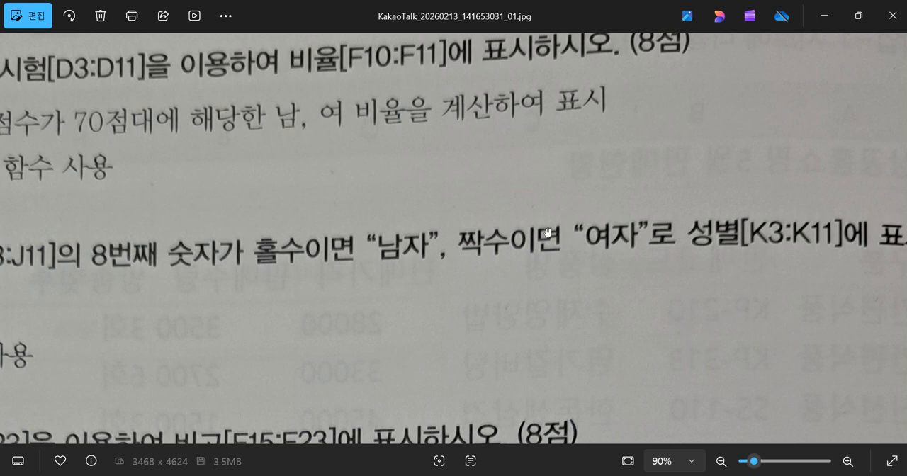
{"action": "left_click_drag", "start_coordinate": [543, 304], "coordinate": [765, 265]}
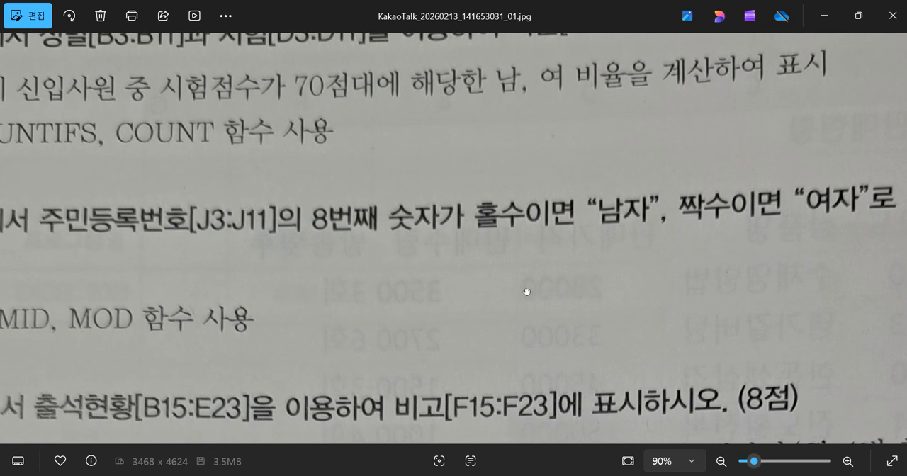
{"action": "left_click_drag", "start_coordinate": [527, 289], "coordinate": [670, 290]}
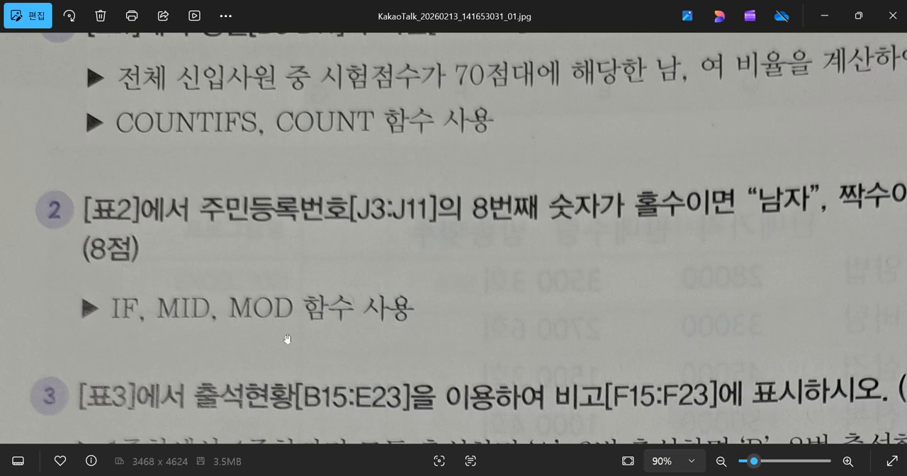
{"action": "left_click", "coordinate": [824, 16]}
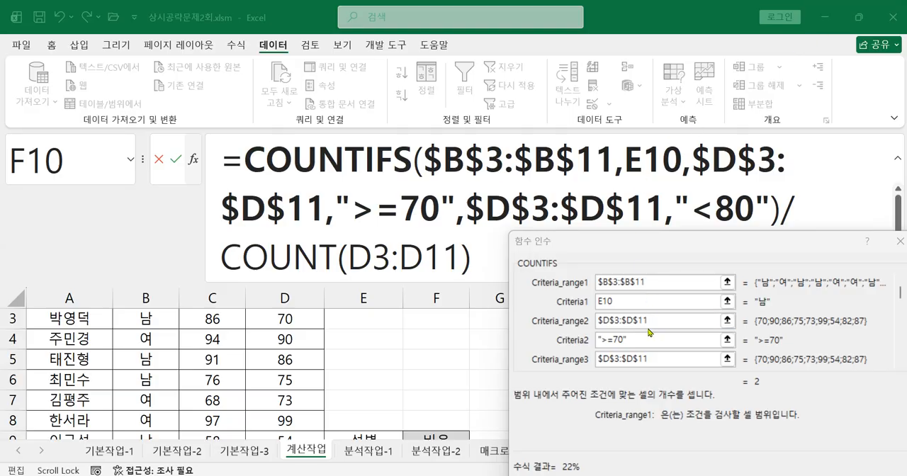
{"action": "left_click_drag", "start_coordinate": [651, 249], "coordinate": [578, 184]}
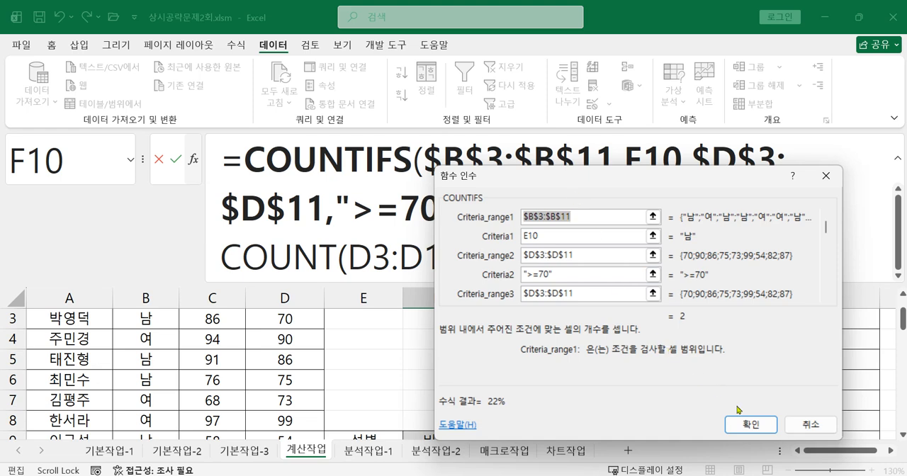
{"action": "left_click", "coordinate": [738, 432]}
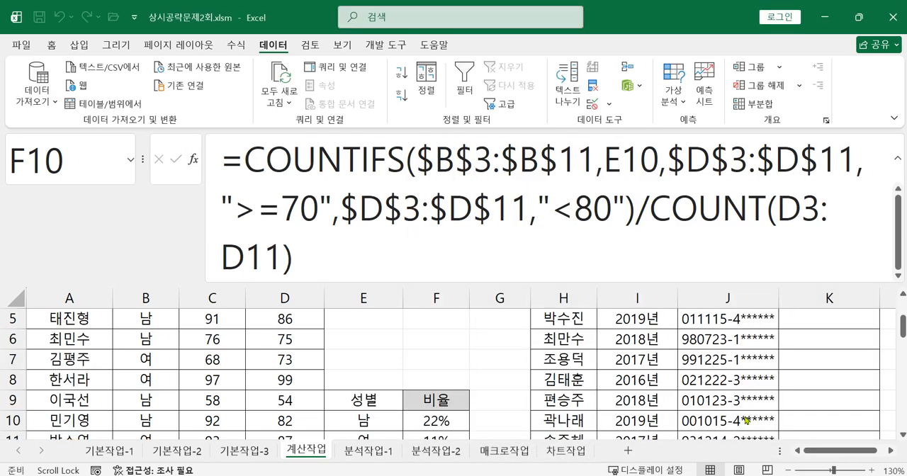
Enter =MID(J3,8,1) in K3 to extract the eighth character of the first member's registration number.
{"action": "left_click", "coordinate": [891, 450]}
{"action": "left_click", "coordinate": [890, 450]}
{"action": "scroll", "coordinate": [890, 450], "scroll_direction": "up", "scroll_amount": 1}
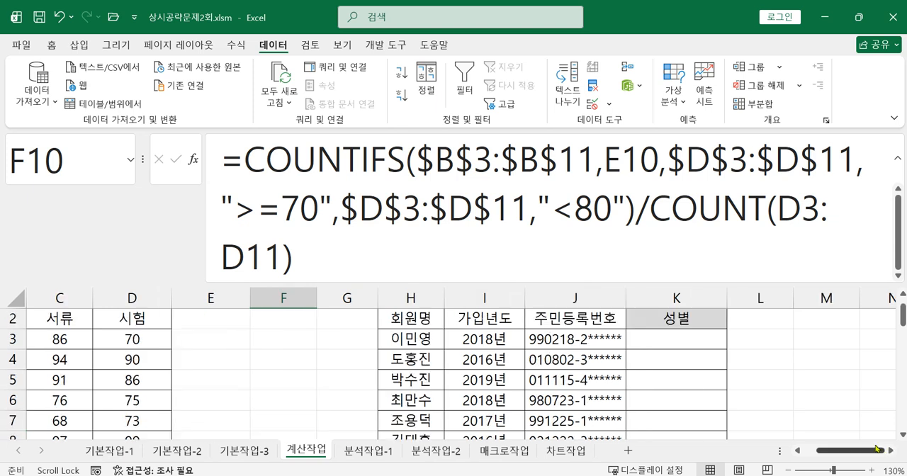
{"action": "left_click", "coordinate": [676, 338]}
{"action": "scroll", "coordinate": [630, 371], "scroll_direction": "up", "scroll_amount": 1}
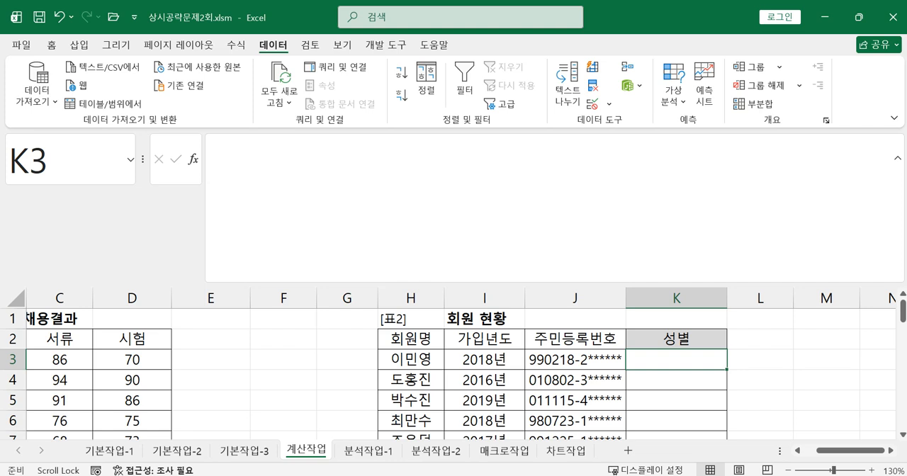
{"action": "type", "text": "=mi"}
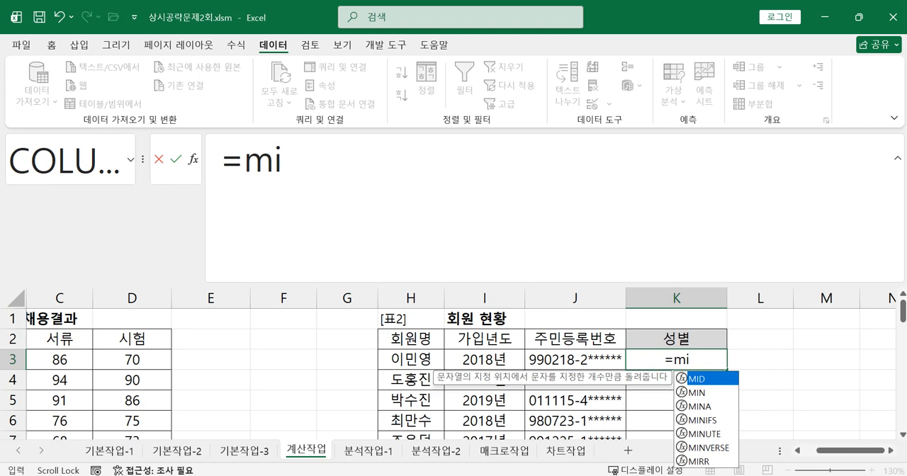
{"action": "double_click", "coordinate": [702, 378]}
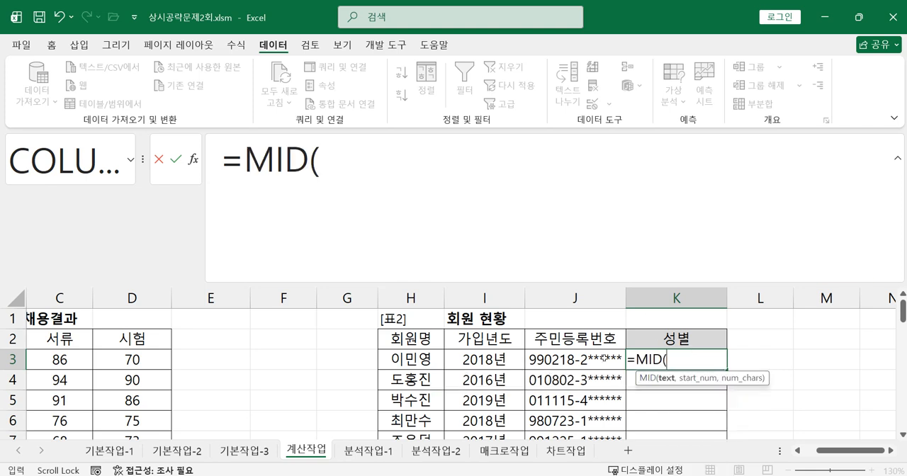
{"action": "left_click", "coordinate": [605, 359]}
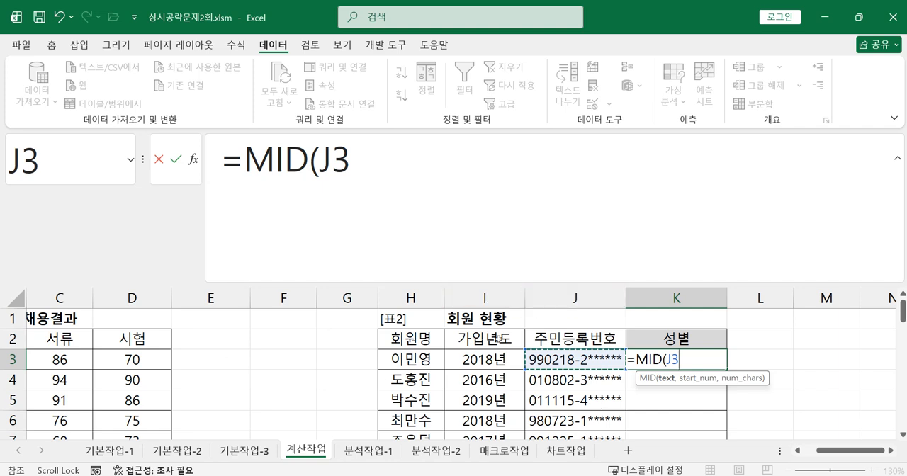
{"action": "type", "text": ",8,1)"}
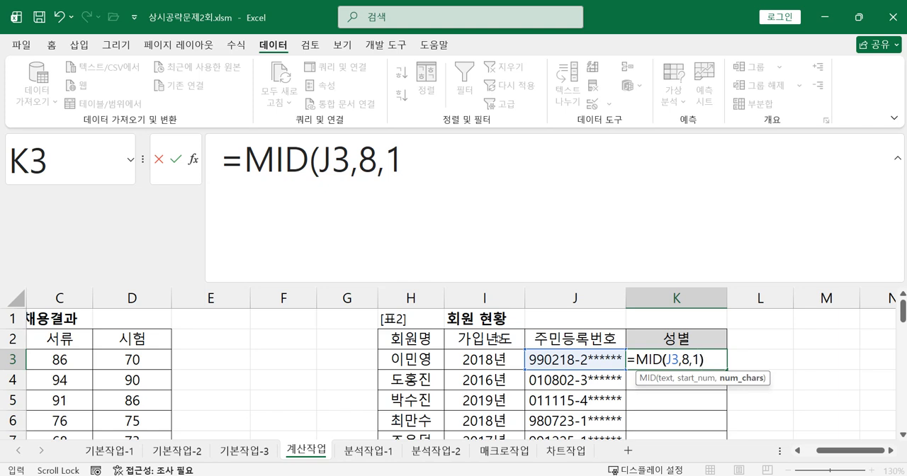
{"action": "key", "text": "Return"}
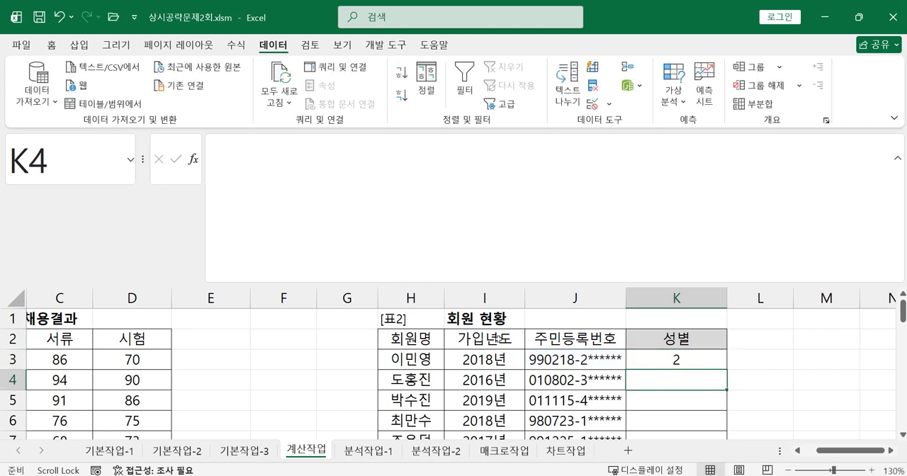
{"action": "left_click", "coordinate": [677, 361]}
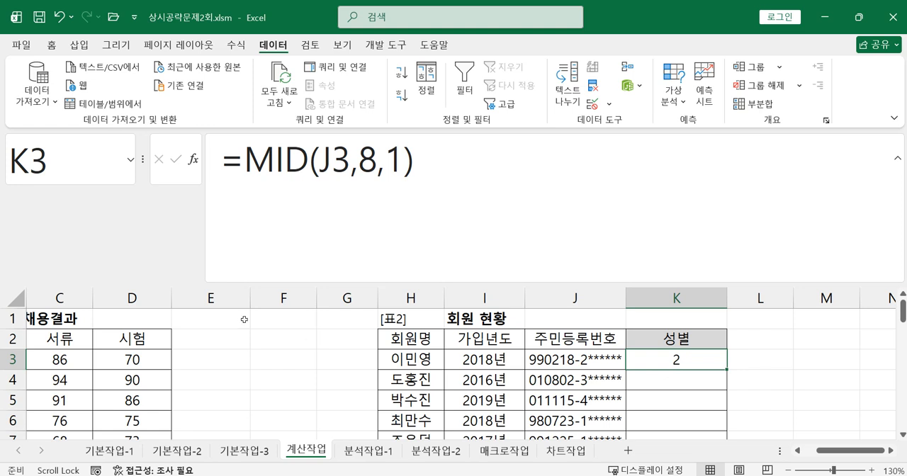
Wrap the MID expression in K3 in a MOD function with divisor 2.
{"action": "left_click", "coordinate": [239, 163]}
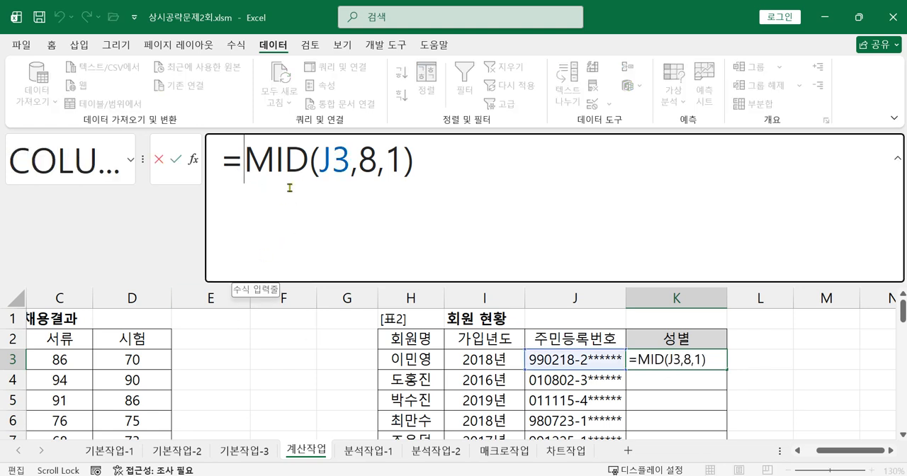
{"action": "type", "text": "mo"}
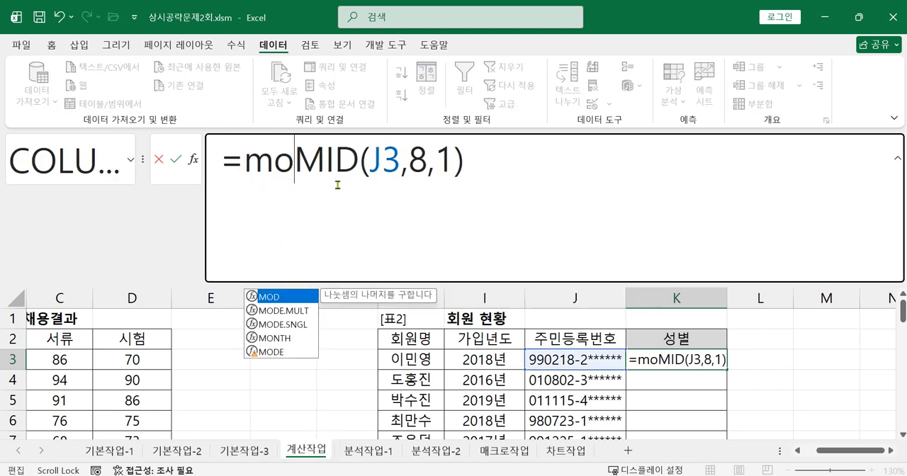
{"action": "double_click", "coordinate": [279, 298]}
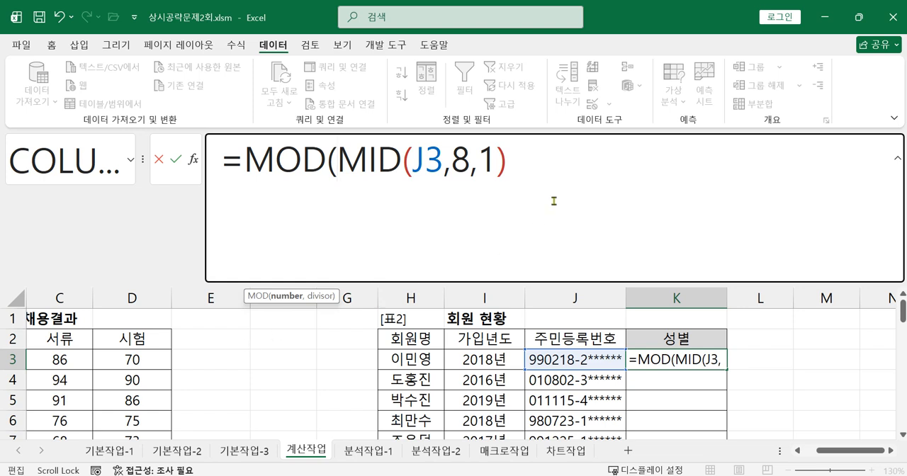
{"action": "left_click", "coordinate": [540, 168]}
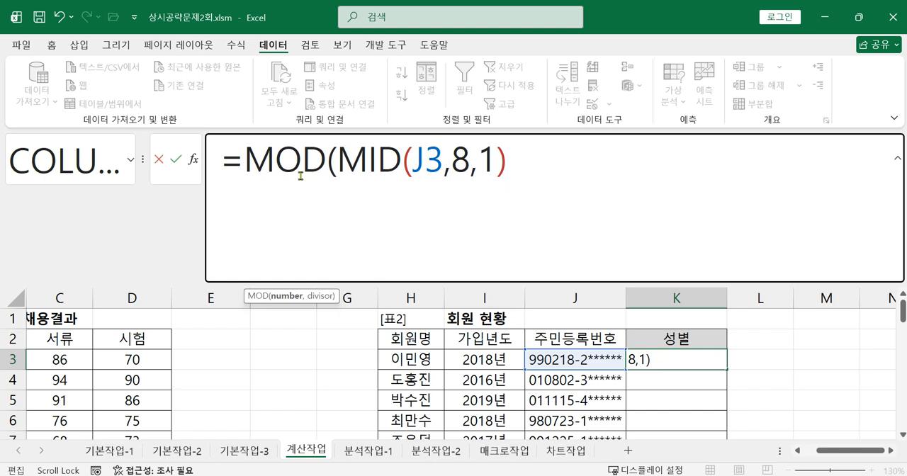
{"action": "left_click_drag", "start_coordinate": [338, 162], "coordinate": [507, 162]}
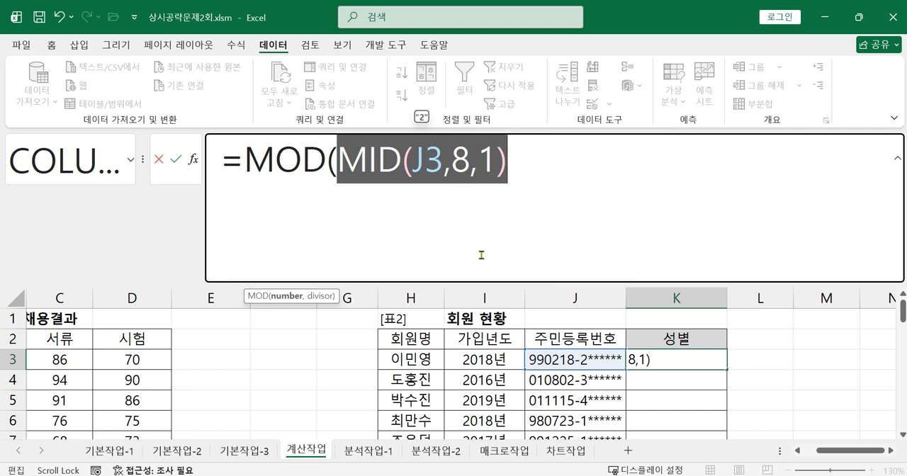
{"action": "left_click", "coordinate": [524, 167]}
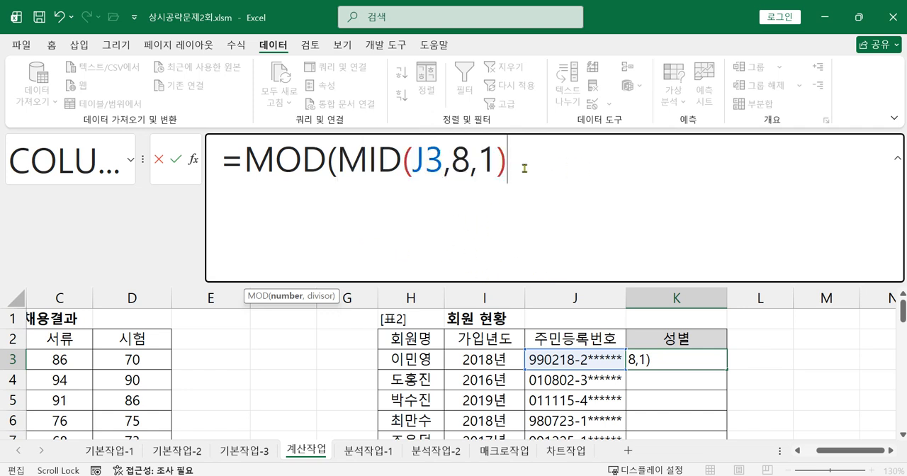
{"action": "type", "text": ",2)"}
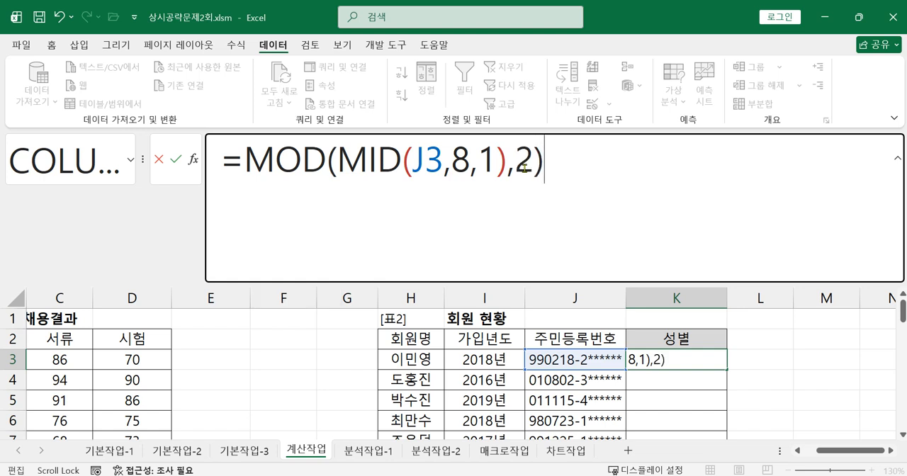
{"action": "type", "text": "=1"}
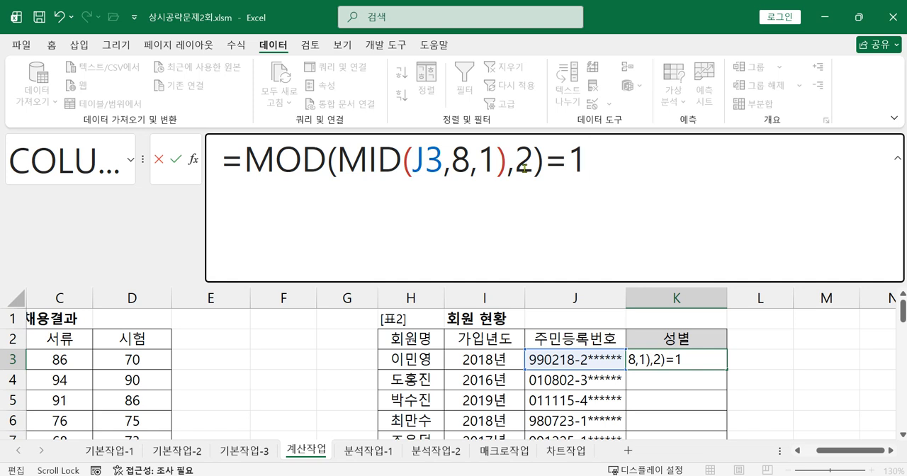
Add the comparison =0 after the MOD function in K3 and commit the formula.
{"action": "key", "text": "BackSpace"}
{"action": "type", "text": "0"}
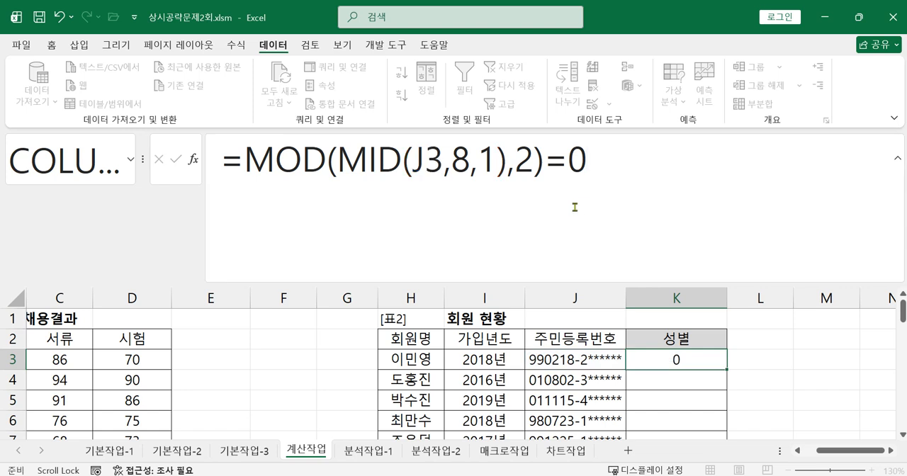
{"action": "key", "text": "Return"}
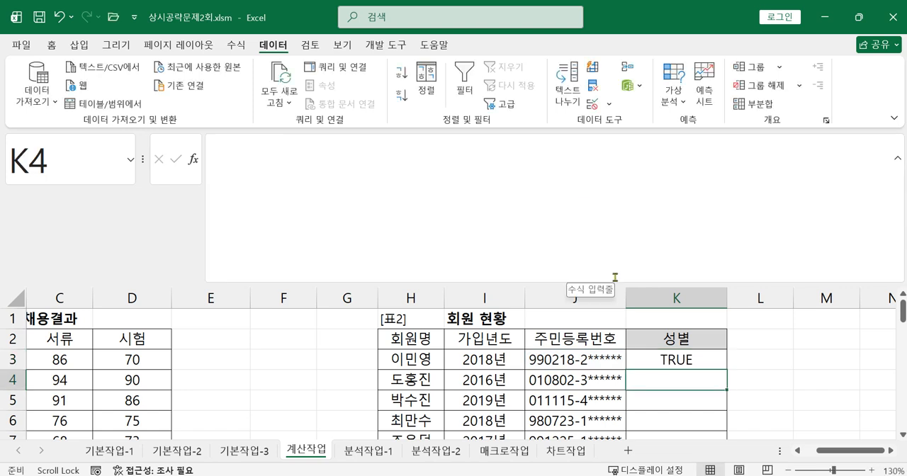
Insert an IF function in front of the MOD expression in K3, using the =0 comparison as its logical test.
{"action": "left_click", "coordinate": [663, 361]}
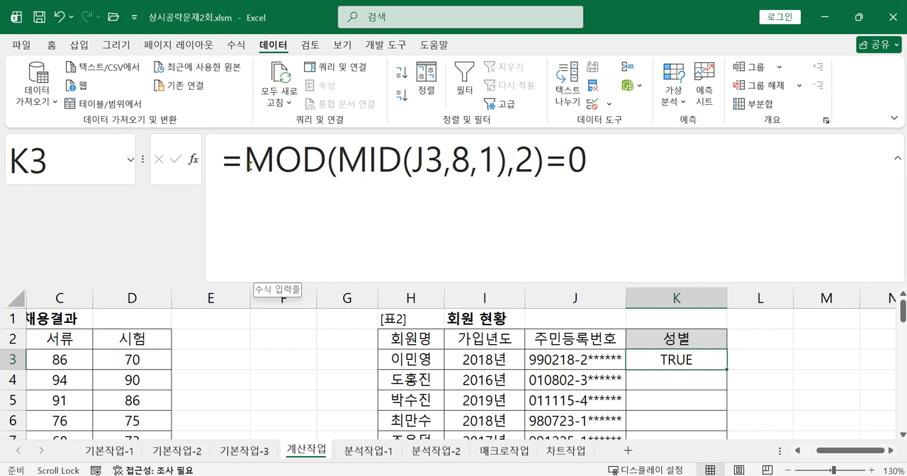
{"action": "left_click", "coordinate": [248, 165]}
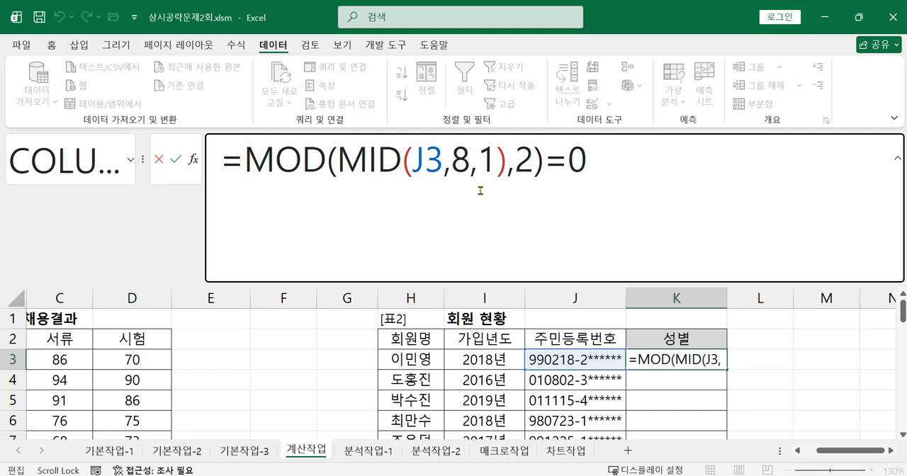
{"action": "key", "text": "Return"}
{"action": "left_click", "coordinate": [642, 360]}
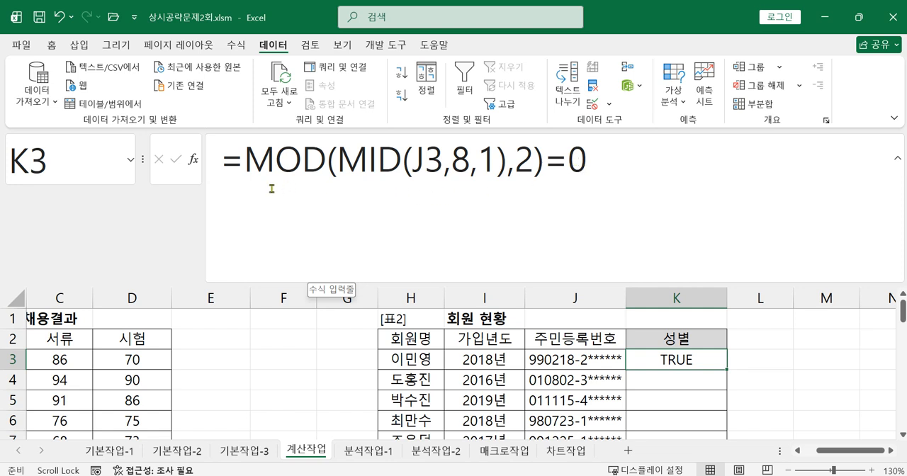
{"action": "left_click", "coordinate": [245, 169]}
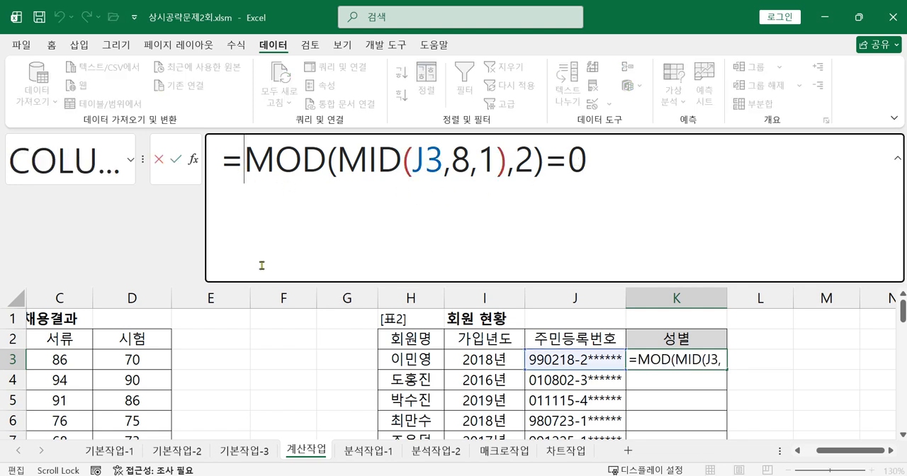
{"action": "type", "text": "i"}
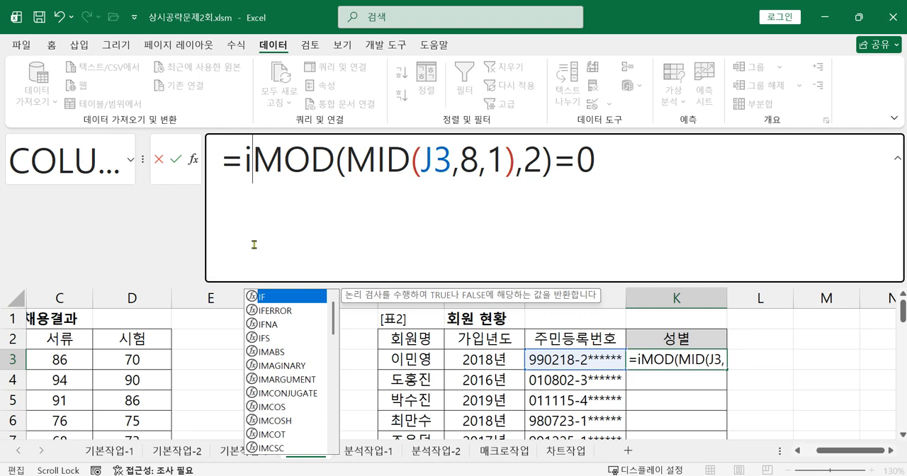
{"action": "double_click", "coordinate": [273, 298]}
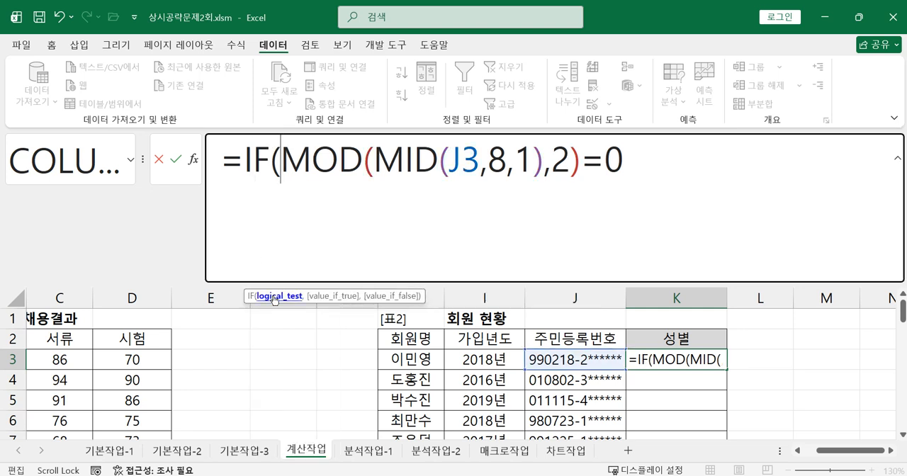
{"action": "left_click", "coordinate": [255, 161]}
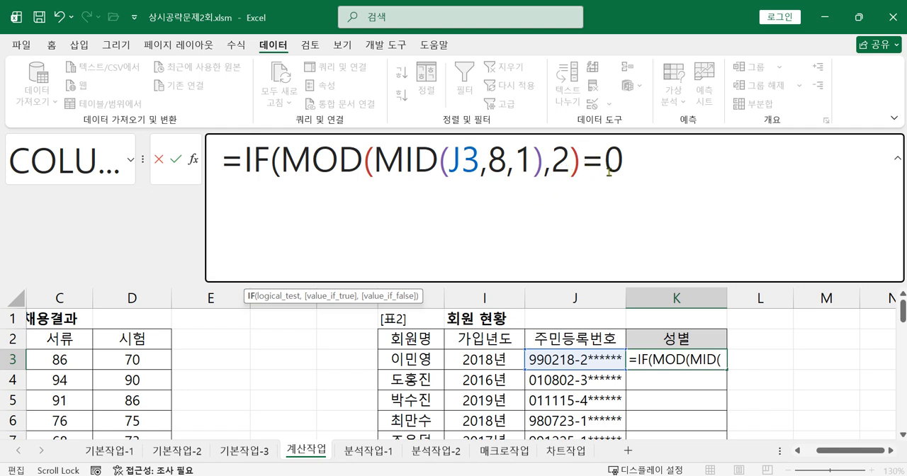
Complete the IF formula in K3 with "여자" as the true result and "남자" as the false result.
{"action": "left_click", "coordinate": [652, 169]}
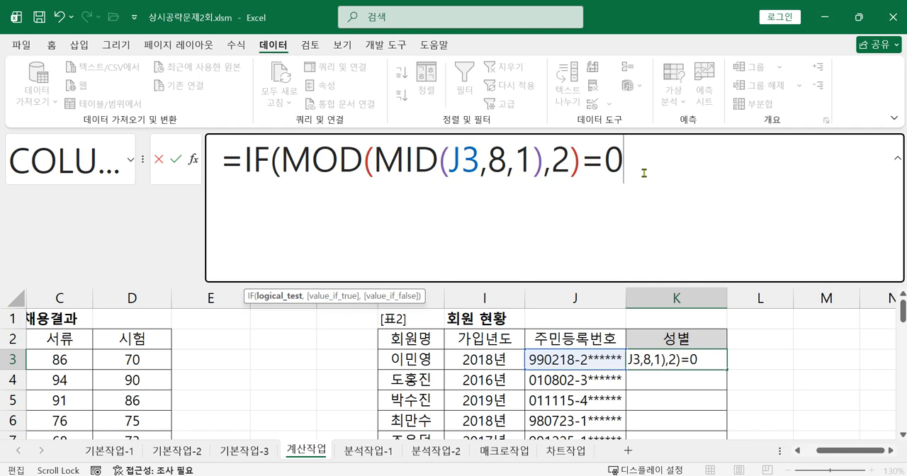
{"action": "type", "text": ","}
{"action": "type", "text": " \"du"}
{"action": "key", "text": "BackSpace"}
{"action": "key", "text": "BackSpace"}
{"action": "type", "text": "여자\","}
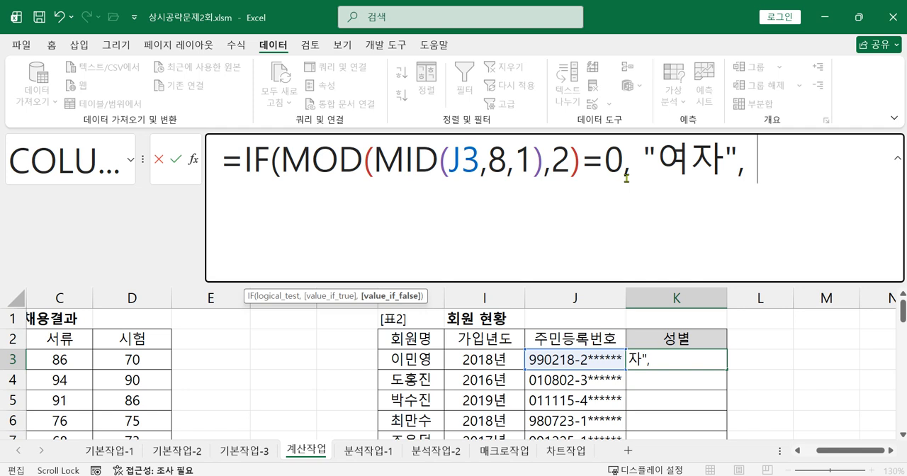
{"action": "type", "text": "\"남자\""}
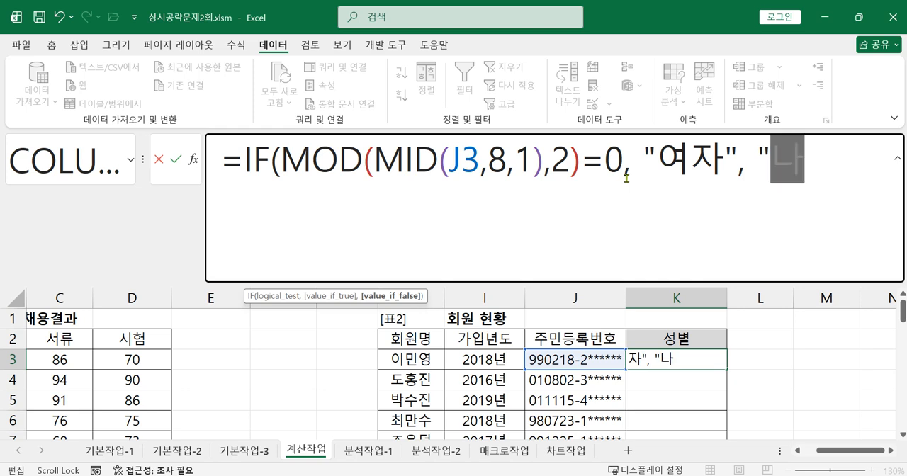
{"action": "type", "text": " )"}
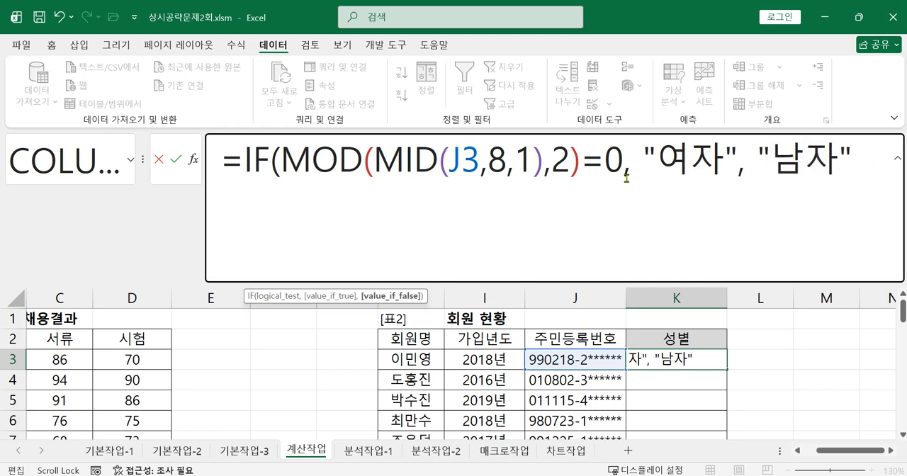
{"action": "key", "text": "Return"}
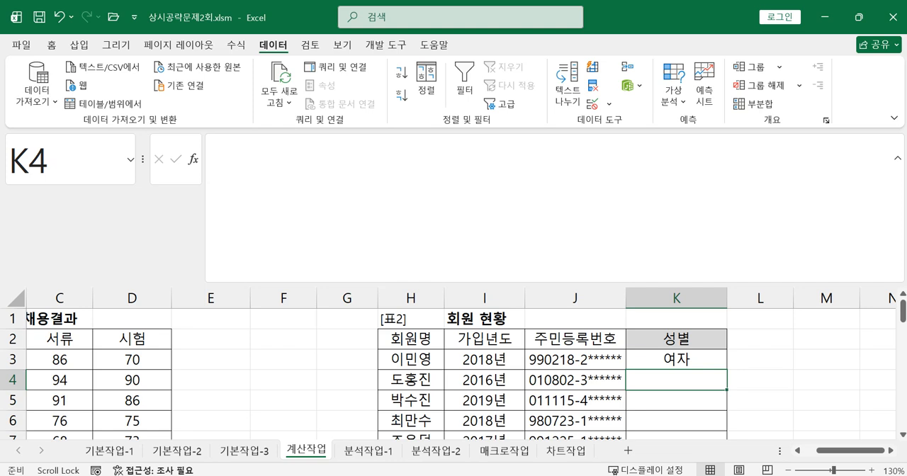
Enter =MID(J3,8,1) in L3, beside the first member's gender, to extract the registration number's eighth character.
{"action": "left_click", "coordinate": [891, 450]}
{"action": "left_click", "coordinate": [890, 450]}
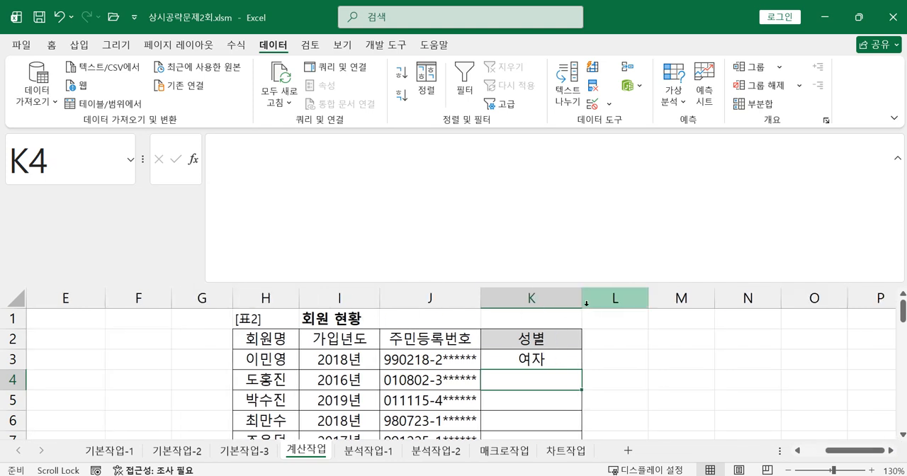
{"action": "left_click", "coordinate": [613, 353]}
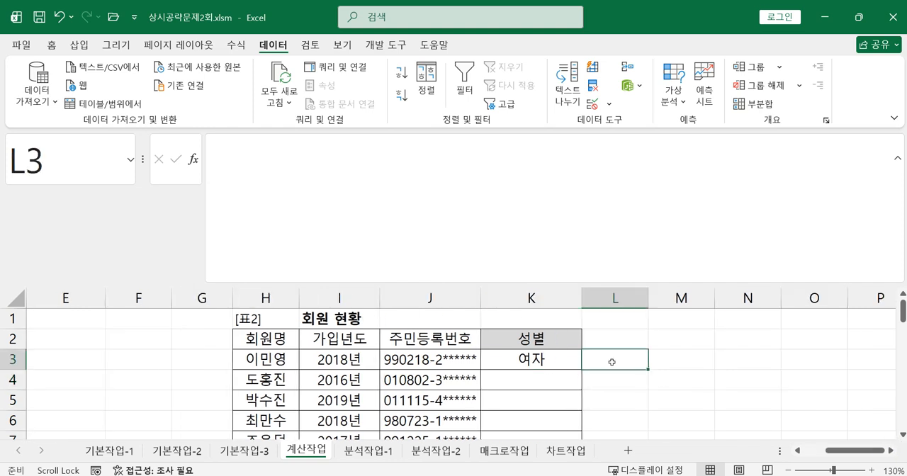
{"action": "type", "text": "=ㅡㅐ"}
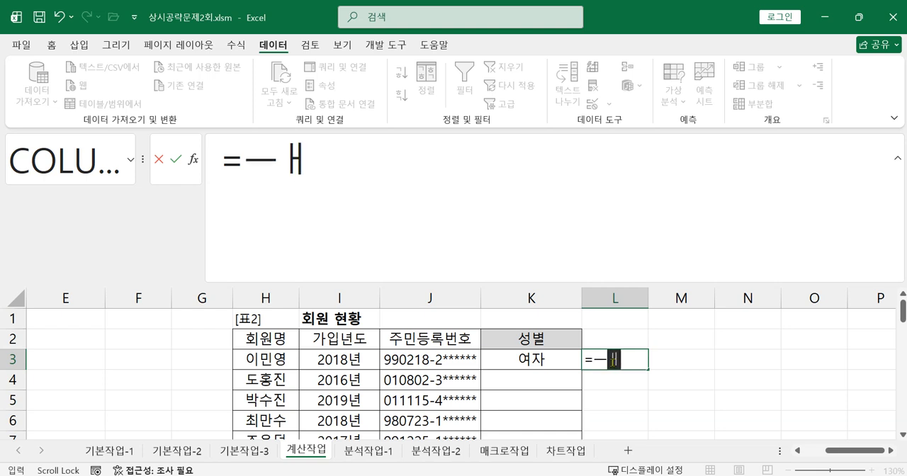
{"action": "key", "text": "BackSpace"}
{"action": "key", "text": "BackSpace"}
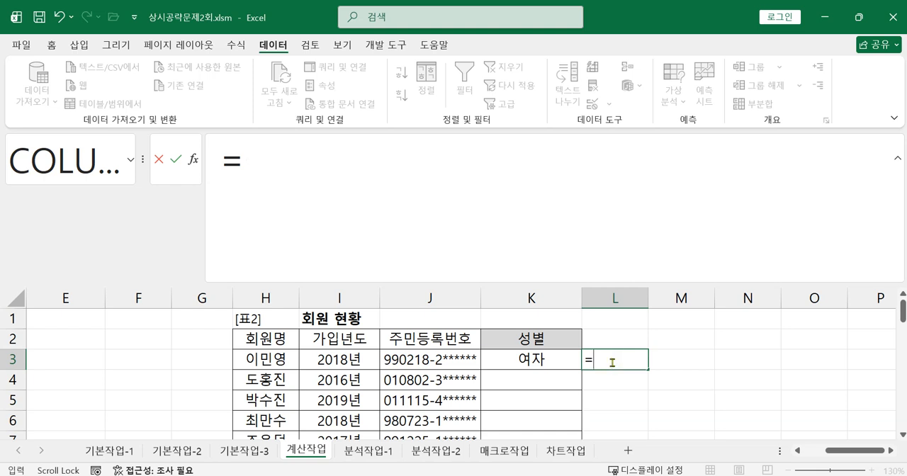
{"action": "type", "text": "mi"}
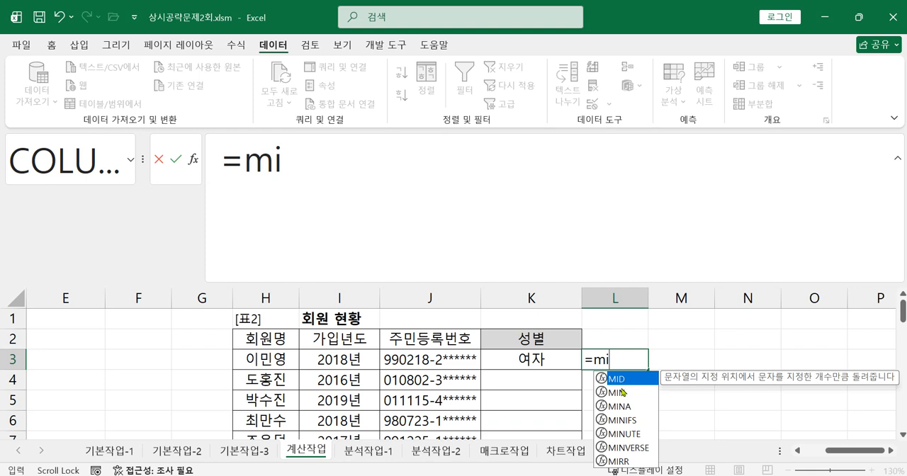
{"action": "key", "text": "Tab"}
{"action": "left_click", "coordinate": [404, 360]}
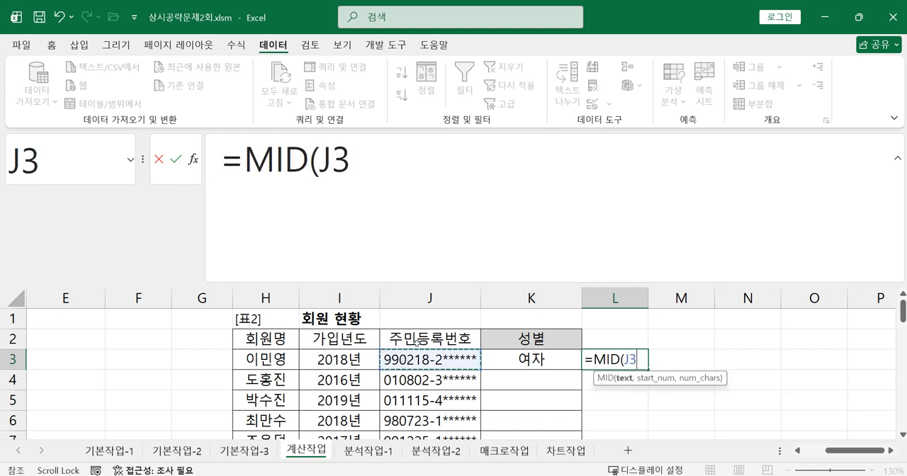
{"action": "type", "text": ",8,1"}
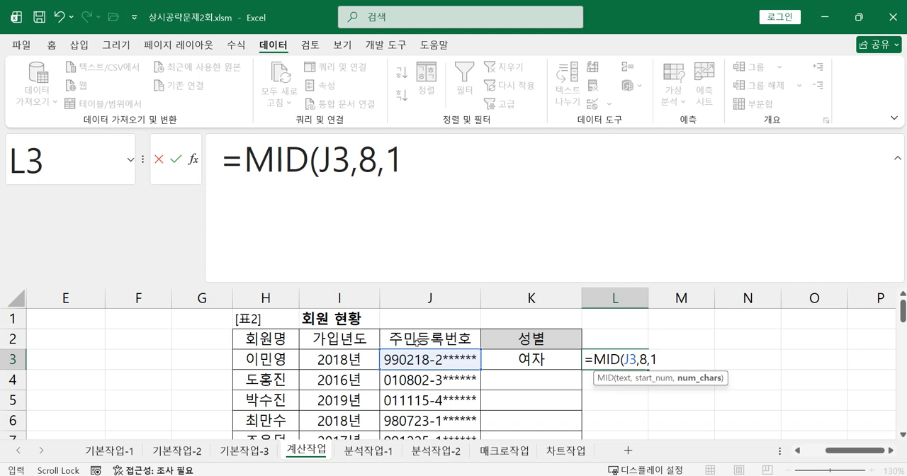
{"action": "type", "text": ")"}
{"action": "key", "text": "Return"}
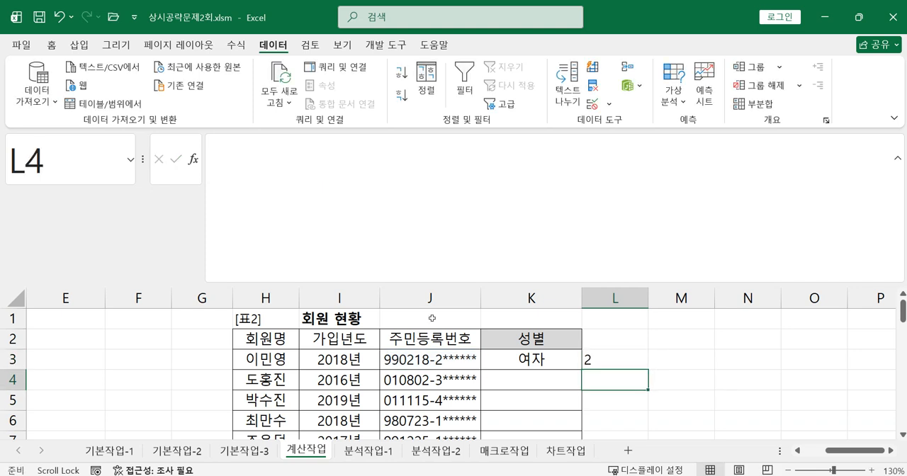
Wrap the MID expression in L3 in MOD with divisor 2 and compare the remainder with 1.
{"action": "left_click", "coordinate": [607, 360]}
{"action": "left_click", "coordinate": [246, 161]}
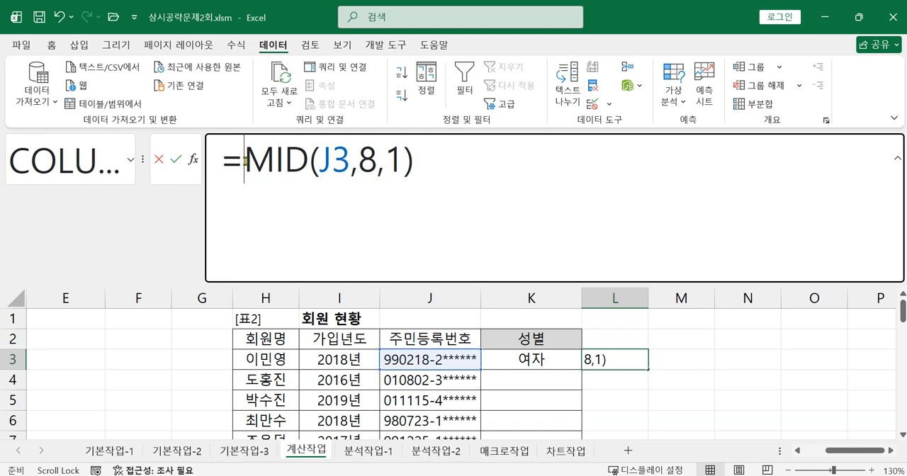
{"action": "type", "text": "od"}
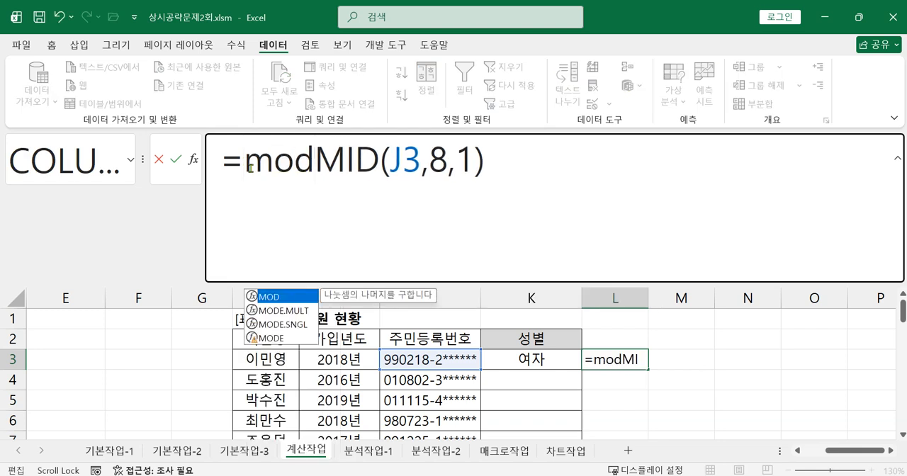
{"action": "double_click", "coordinate": [281, 299]}
{"action": "left_click", "coordinate": [542, 161]}
{"action": "type", "text": ",2)="}
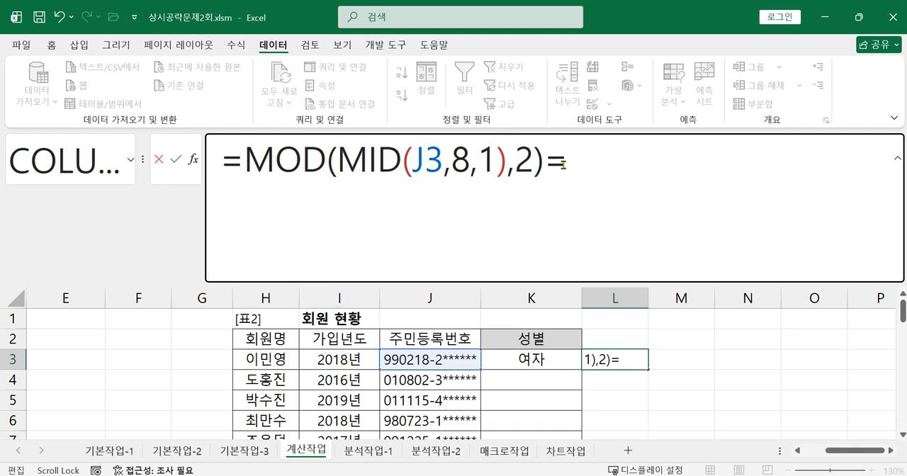
{"action": "type", "text": "1"}
{"action": "key", "text": "Return"}
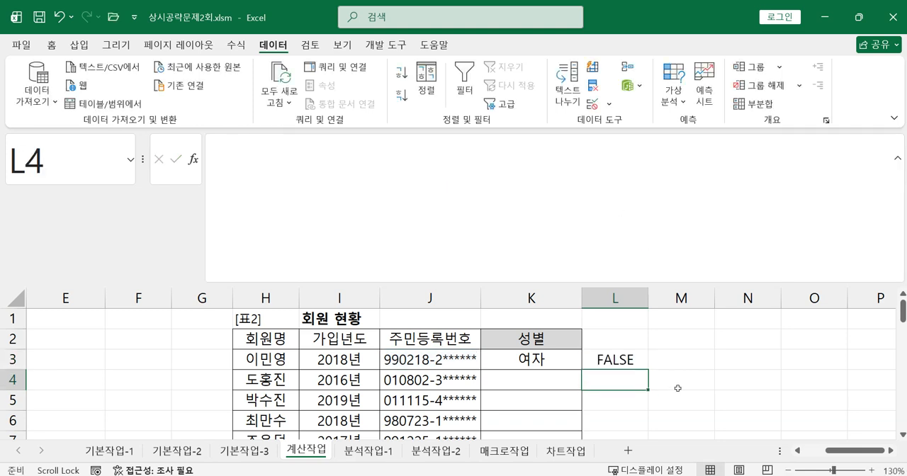
Insert an IF function in front of the MOD expression in L3, using the =1 comparison as its logical test.
{"action": "left_click", "coordinate": [590, 359]}
{"action": "left_click", "coordinate": [243, 162]}
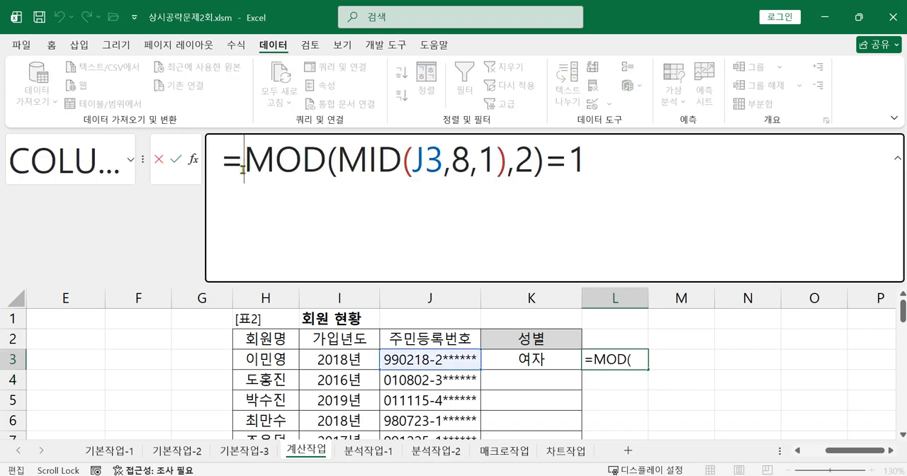
{"action": "type", "text": "i"}
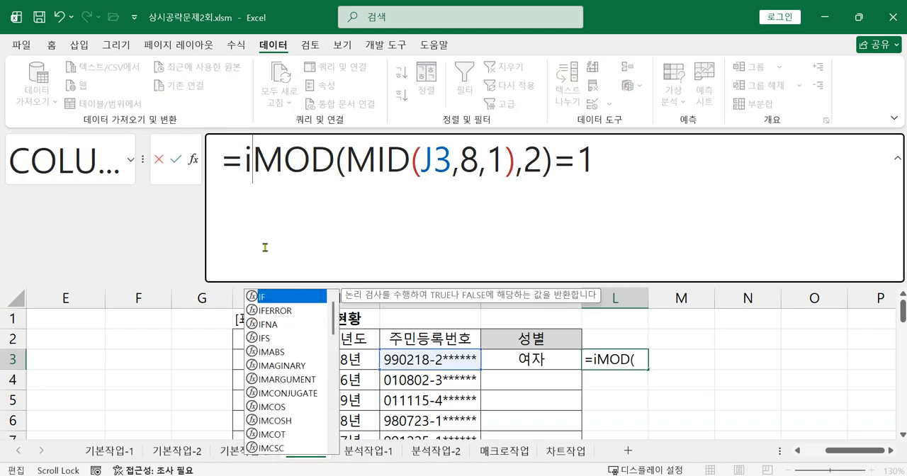
{"action": "key", "text": "Tab"}
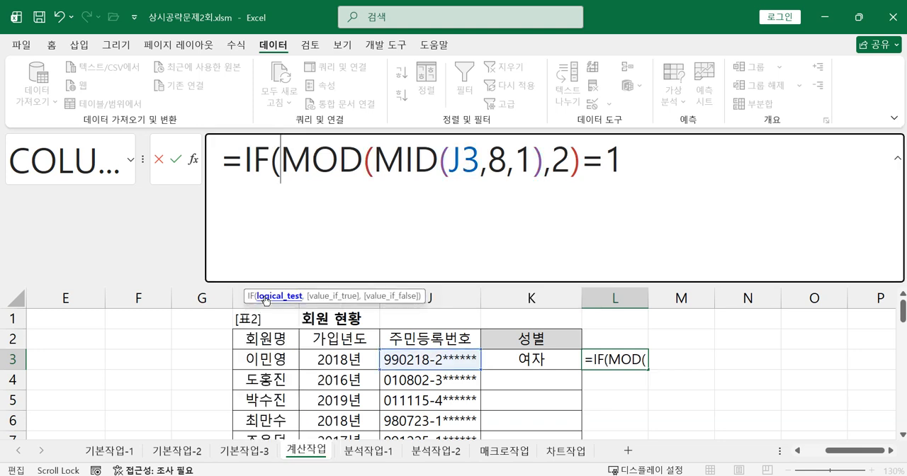
{"action": "left_click", "coordinate": [681, 176]}
{"action": "type", "text": ","}
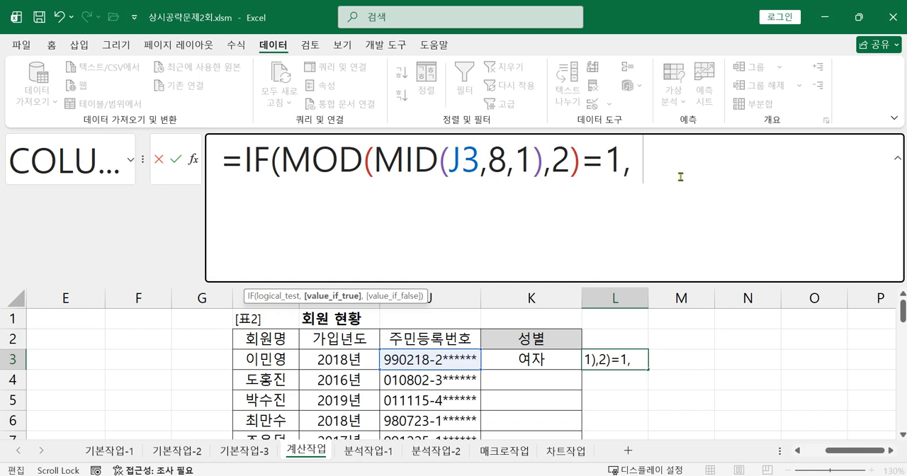
{"action": "type", "text": " \"sk"}
Complete the IF formula in L3 with "남자" as the true result and "여자" as the false result.
{"action": "key", "text": "BackSpace"}
{"action": "key", "text": "BackSpace"}
{"action": "key", "text": "Hangul"}
{"action": "type", "text": "남자"}
{"action": "key", "text": "Hangul"}
{"action": "type", "text": "\","}
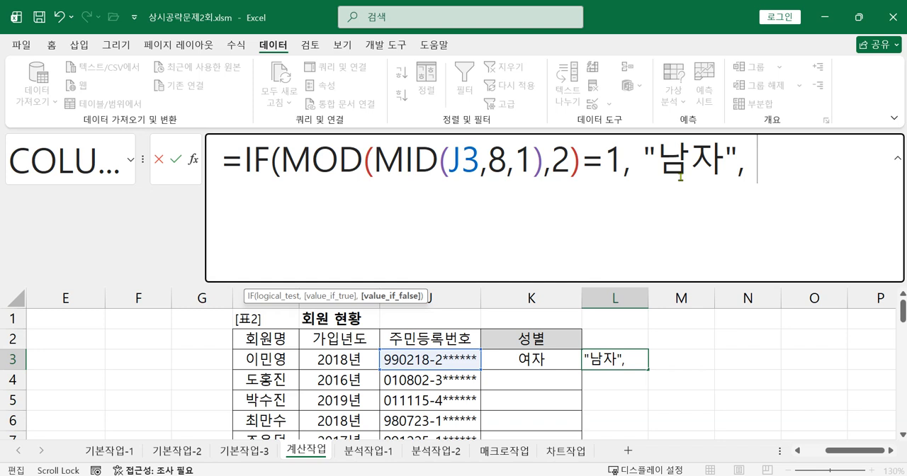
{"action": "type", "text": "\"여자"}
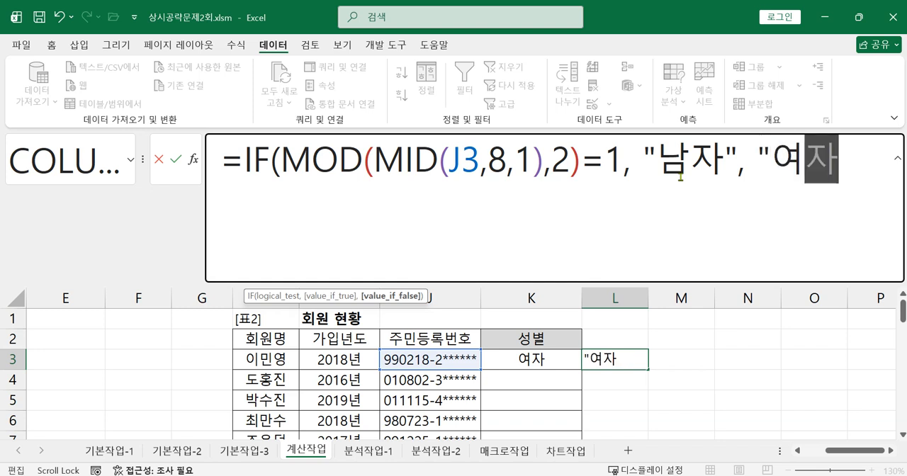
{"action": "type", "text": "\" )"}
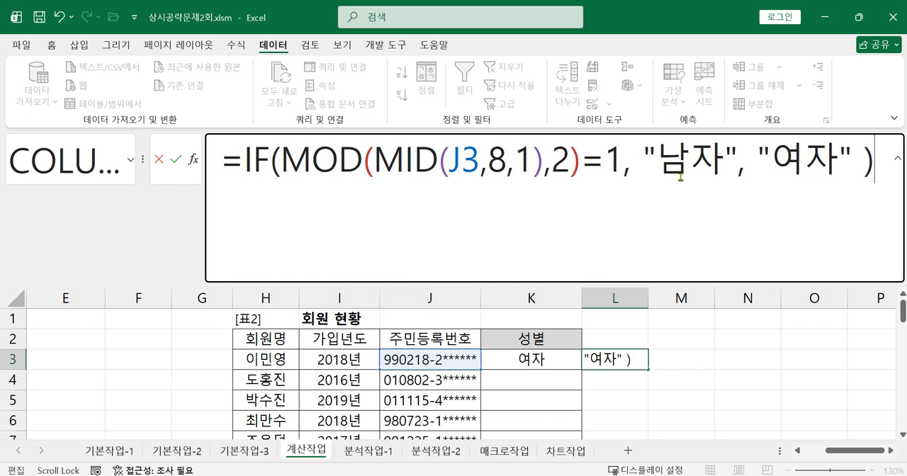
{"action": "key", "text": "Return"}
Fill the formulas in K3:L3 down to row 11 and widen columns K and L.
{"action": "left_click_drag", "start_coordinate": [574, 359], "coordinate": [646, 422]}
{"action": "double_click", "coordinate": [648, 298]}
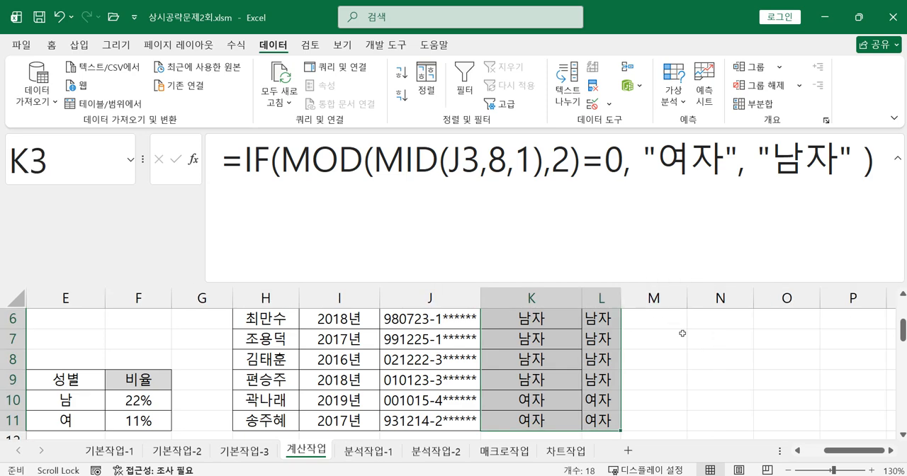
{"action": "left_click_drag", "start_coordinate": [620, 297], "coordinate": [688, 297]}
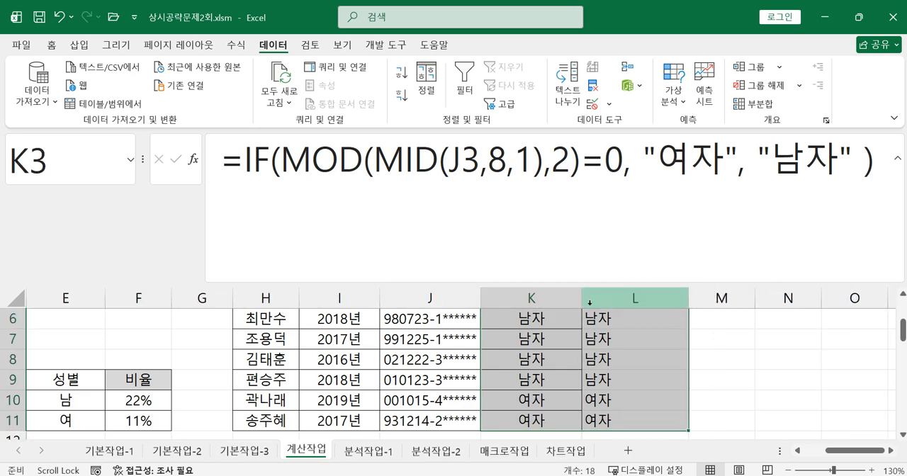
{"action": "left_click_drag", "start_coordinate": [581, 298], "coordinate": [588, 297]}
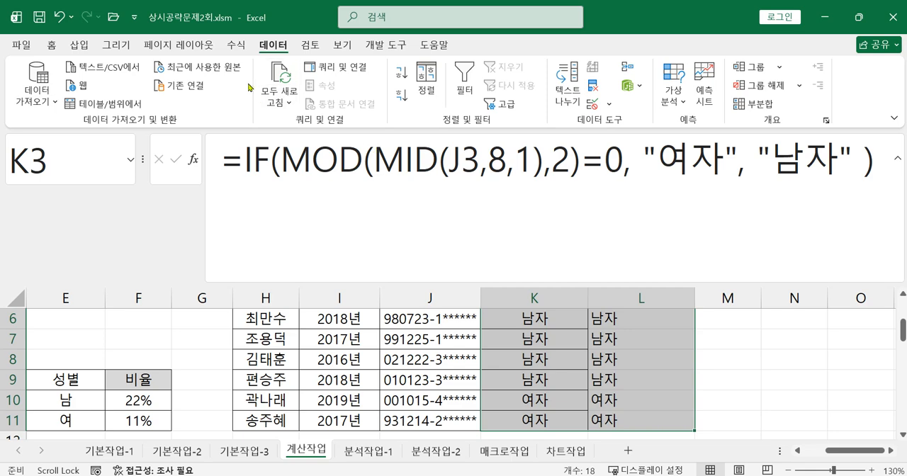
Show the sheet's formulas instead of their results and collapse the expanded formula bar to compare columns K and L.
{"action": "left_click", "coordinate": [236, 45]}
{"action": "left_click", "coordinate": [680, 67]}
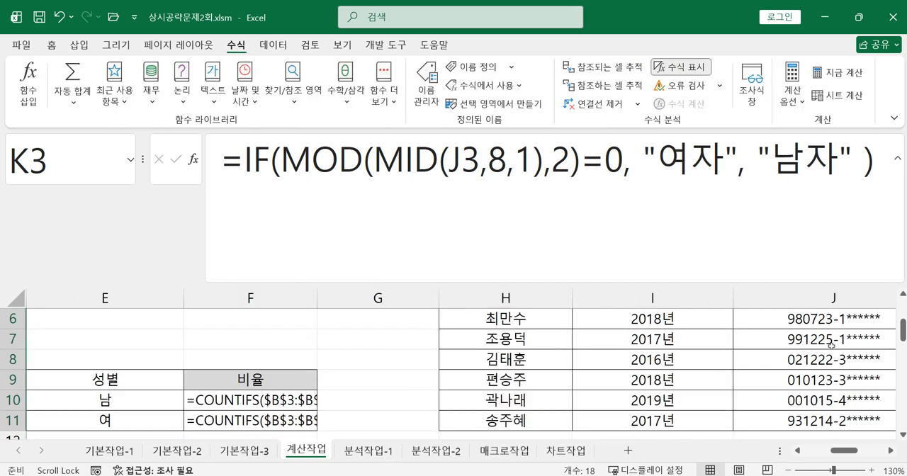
{"action": "left_click", "coordinate": [890, 451]}
{"action": "left_click", "coordinate": [890, 452]}
{"action": "left_click", "coordinate": [890, 452]}
{"action": "left_click", "coordinate": [889, 451]}
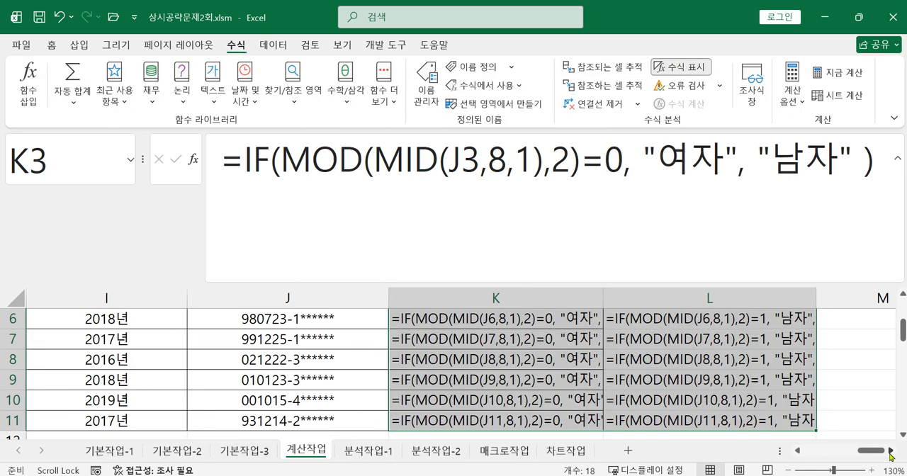
{"action": "left_click", "coordinate": [890, 451]}
{"action": "left_click", "coordinate": [890, 451]}
{"action": "left_click", "coordinate": [897, 164]}
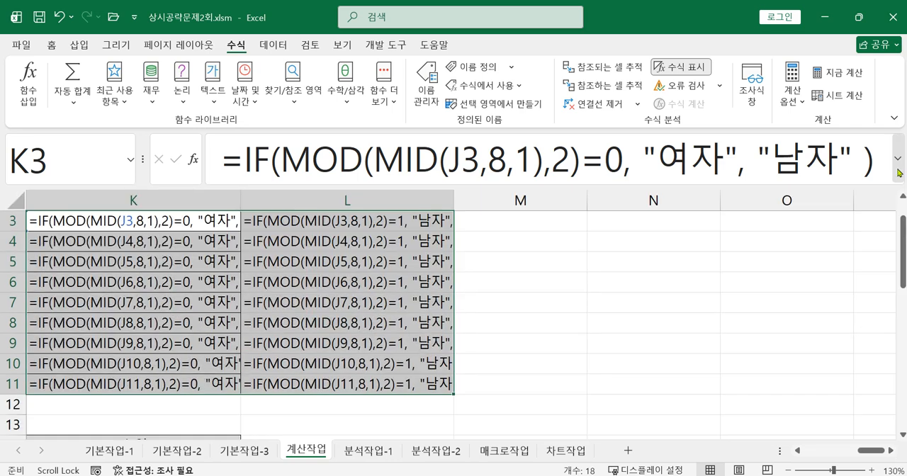
Fit the widths of columns K and L to the full formulas shown in rows 3 to 11.
{"action": "scroll", "coordinate": [583, 346], "scroll_direction": "up", "scroll_amount": 1}
{"action": "scroll", "coordinate": [573, 348], "scroll_direction": "down", "scroll_amount": 2}
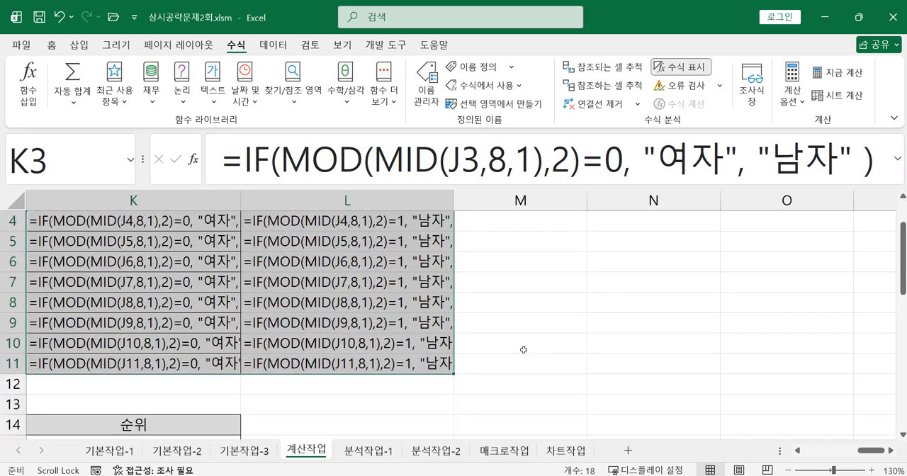
{"action": "double_click", "coordinate": [241, 204]}
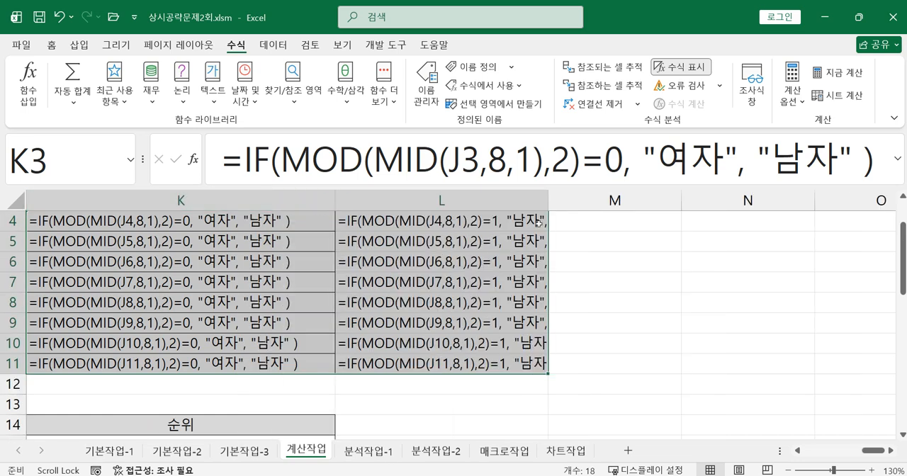
{"action": "double_click", "coordinate": [548, 204]}
{"action": "scroll", "coordinate": [646, 317], "scroll_direction": "down", "scroll_amount": 1}
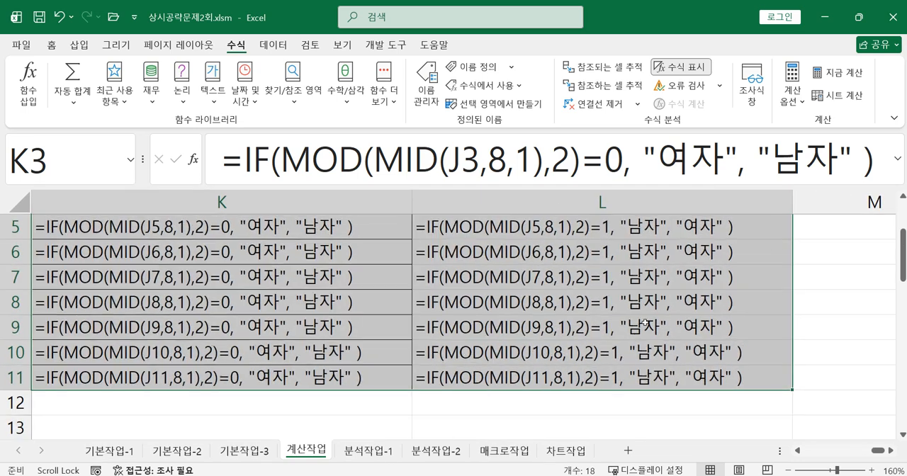
{"action": "scroll", "coordinate": [646, 317], "scroll_direction": "up", "scroll_amount": 4}
{"action": "scroll", "coordinate": [644, 326], "scroll_direction": "down", "scroll_amount": 1}
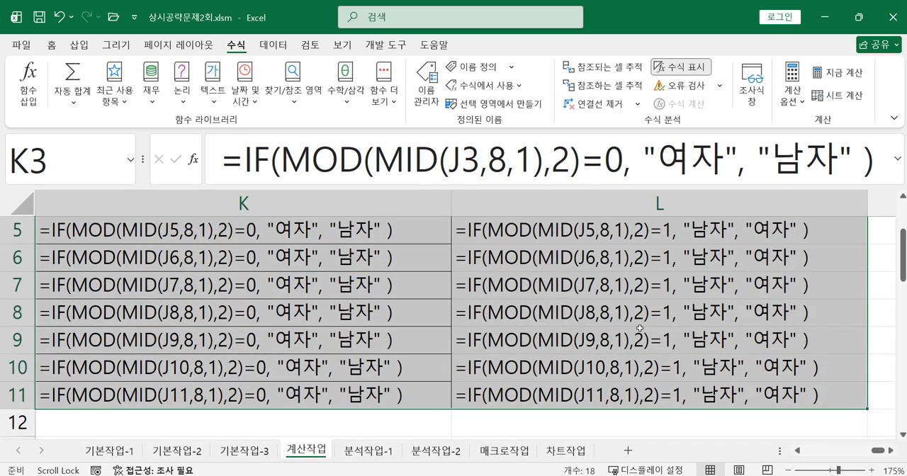